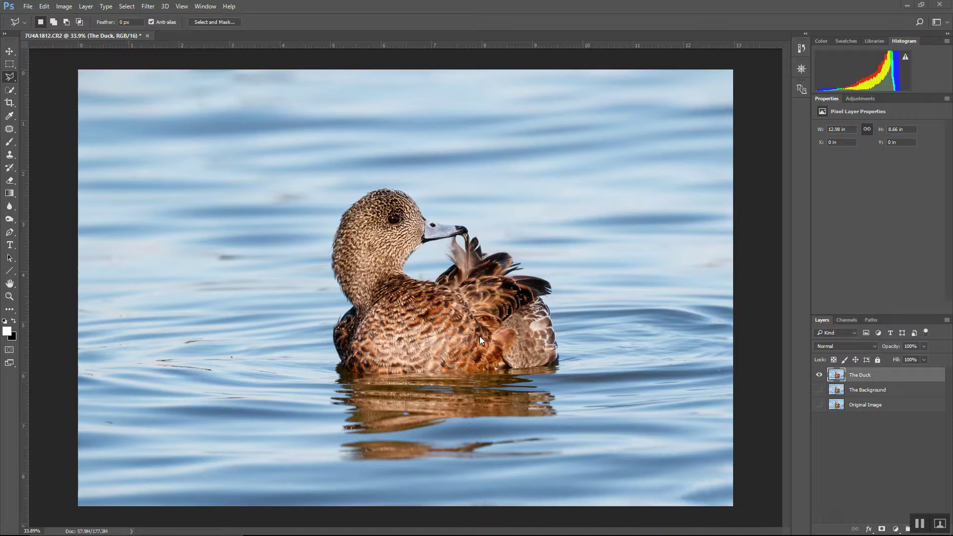
Run Select > Focus Area to auto-select the sharp duck and its reflection.
{"action": "left_click", "coordinate": [127, 7]}
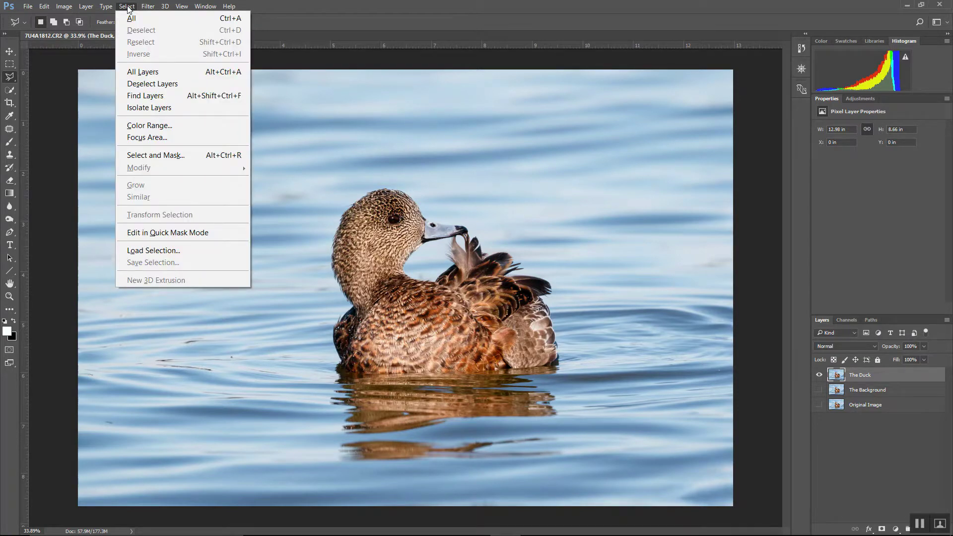
{"action": "left_click", "coordinate": [134, 138]}
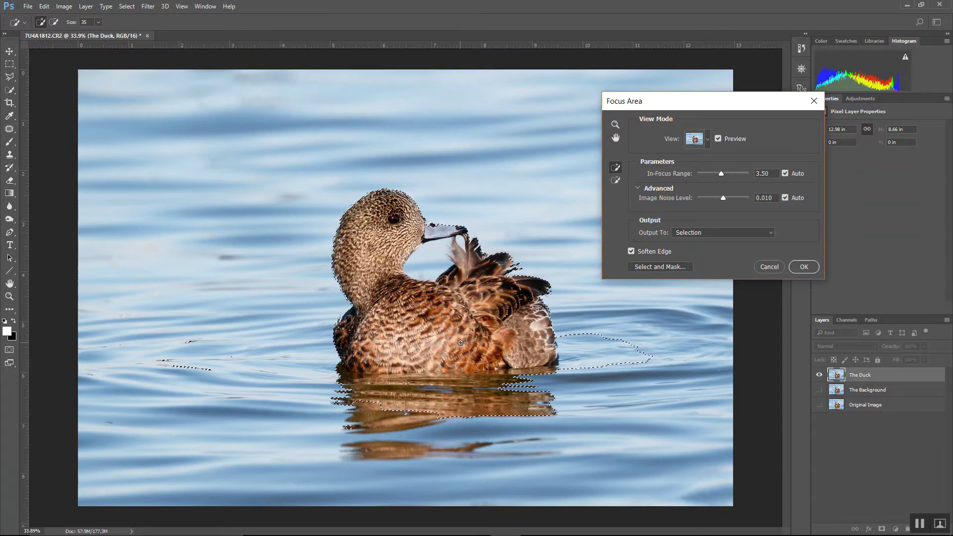
At 100% zoom, subtract the sky near the beak and feather, then add back the beak's top edge.
{"action": "key", "text": "ctrl+plus"}
{"action": "key", "text": "ctrl+plus"}
{"action": "key", "text": "ctrl+plus"}
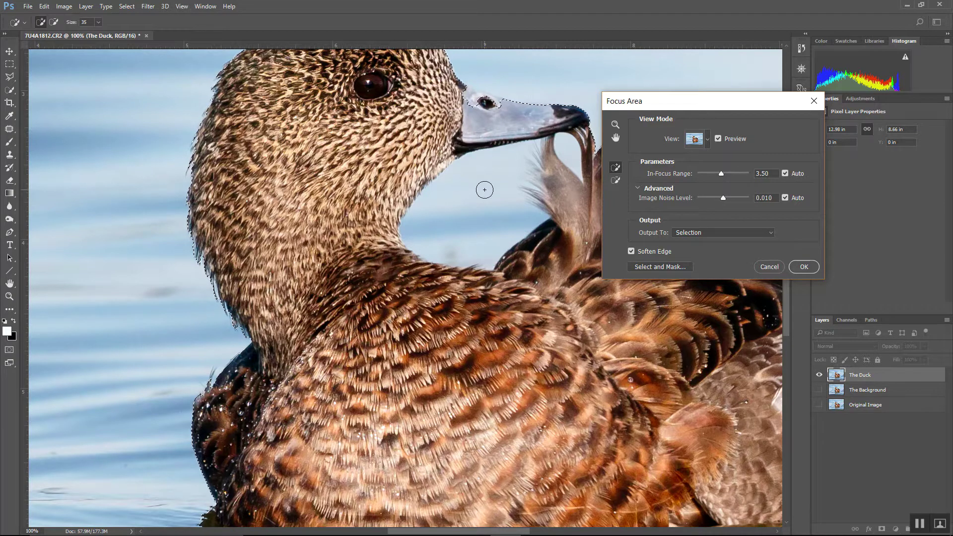
{"action": "left_click", "coordinate": [618, 181]}
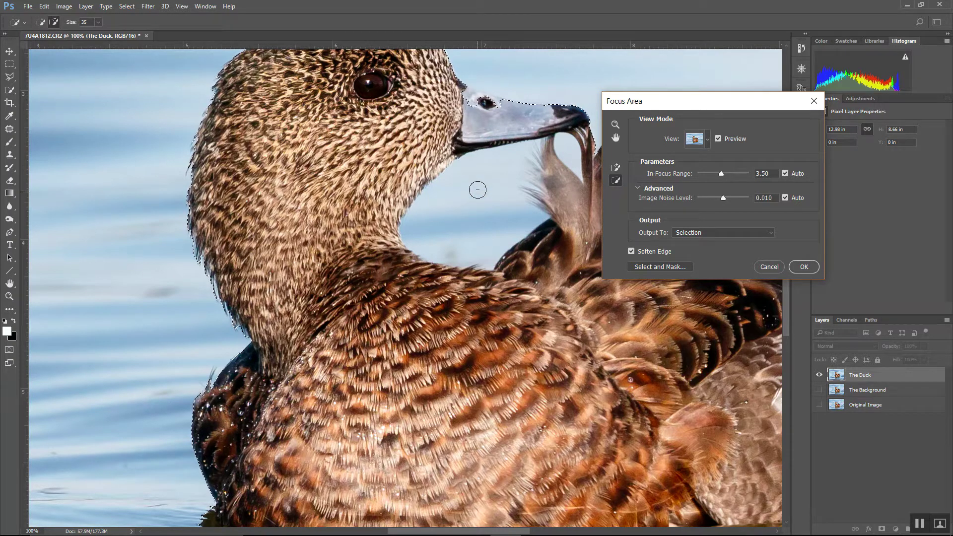
{"action": "mouse_move", "coordinate": [478, 178]}
{"action": "left_mouse_down"}
{"action": "mouse_move", "coordinate": [453, 196]}
{"action": "mouse_move", "coordinate": [447, 218]}
{"action": "mouse_move", "coordinate": [490, 222]}
{"action": "left_mouse_up"}
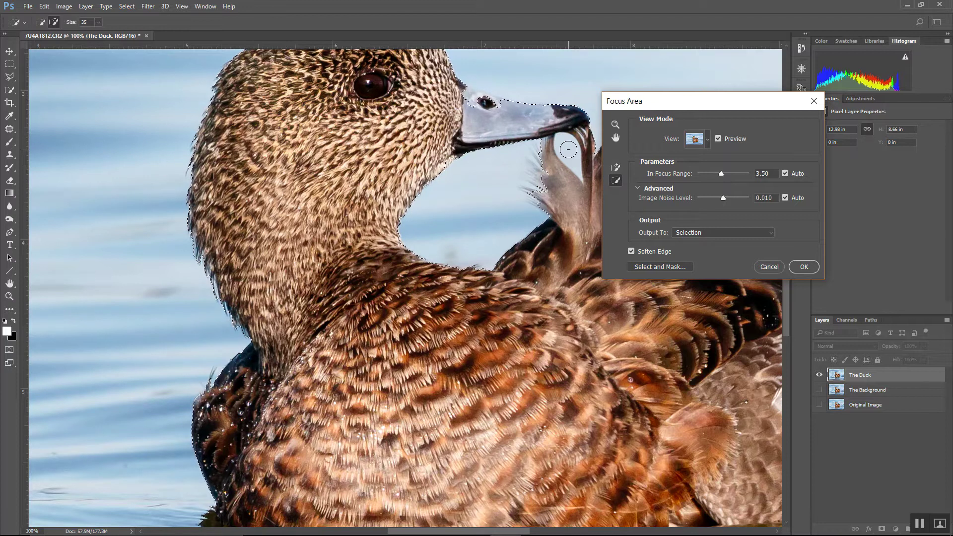
{"action": "left_click", "coordinate": [569, 150]}
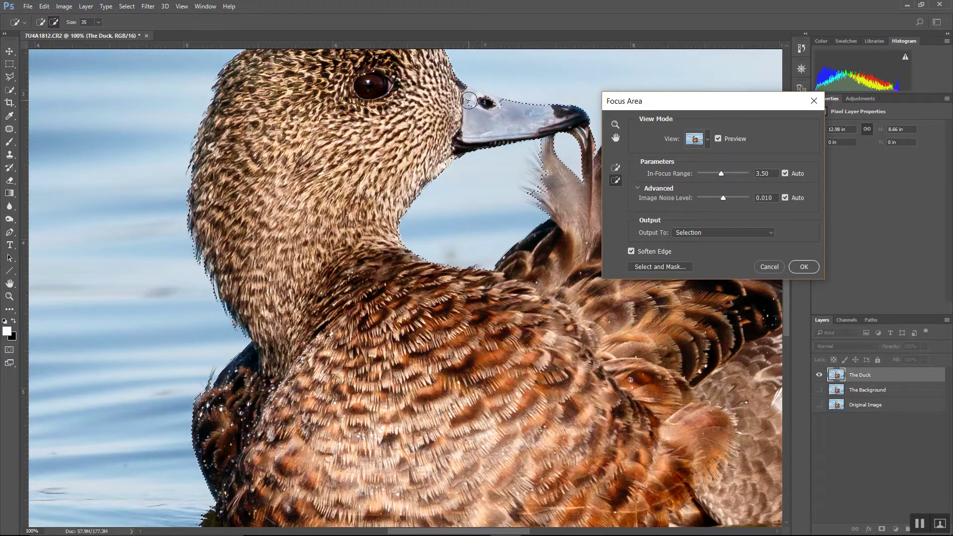
{"action": "key", "text": "alt"}
{"action": "key", "text": "alt"}
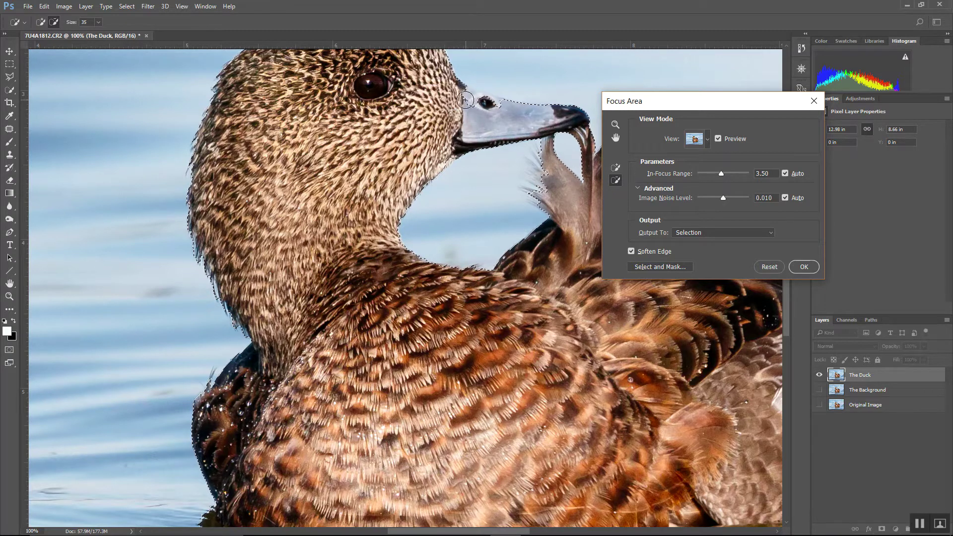
{"action": "mouse_move", "coordinate": [465, 97]}
{"action": "left_mouse_down"}
{"action": "mouse_move", "coordinate": [499, 111]}
{"action": "mouse_move", "coordinate": [466, 115]}
{"action": "left_mouse_up"}
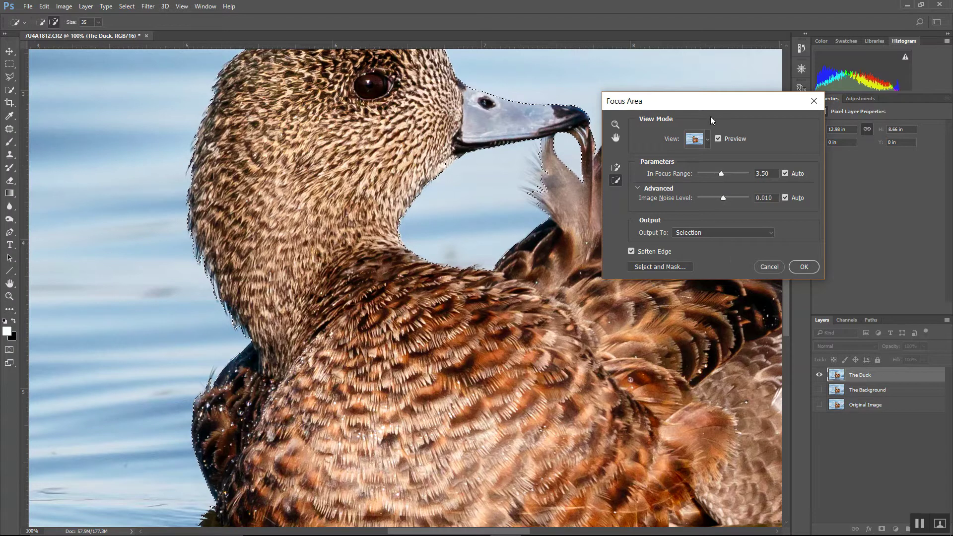
Move the Focus Area dialog aside, refine the preened-feather edge, and accept the selection.
{"action": "left_click_drag", "start_coordinate": [716, 105], "coordinate": [332, 113]}
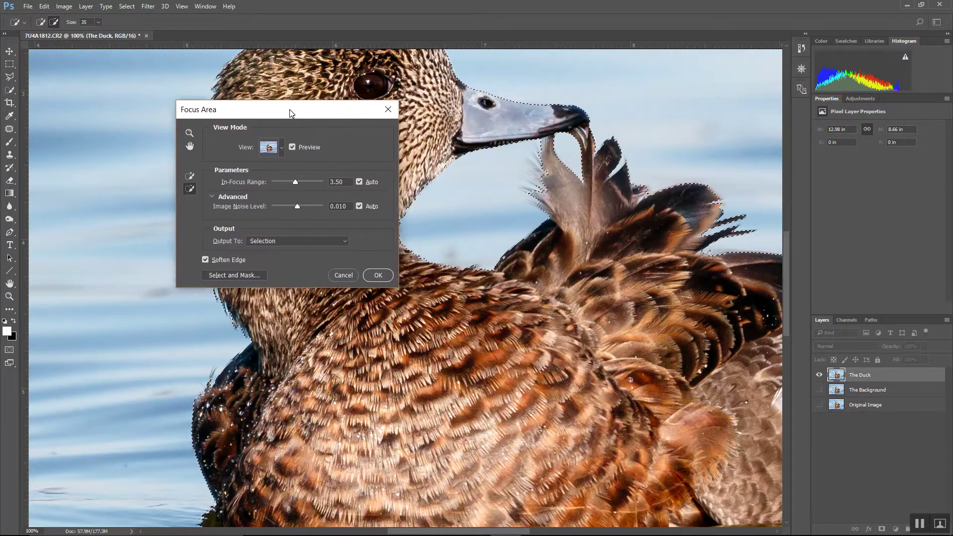
{"action": "left_click_drag", "start_coordinate": [290, 109], "coordinate": [282, 90]}
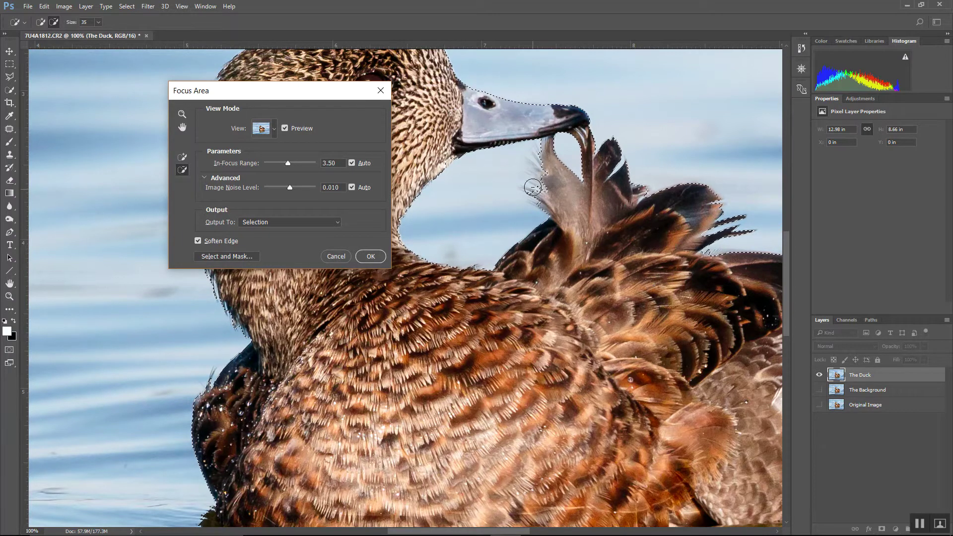
{"action": "left_click", "coordinate": [530, 206]}
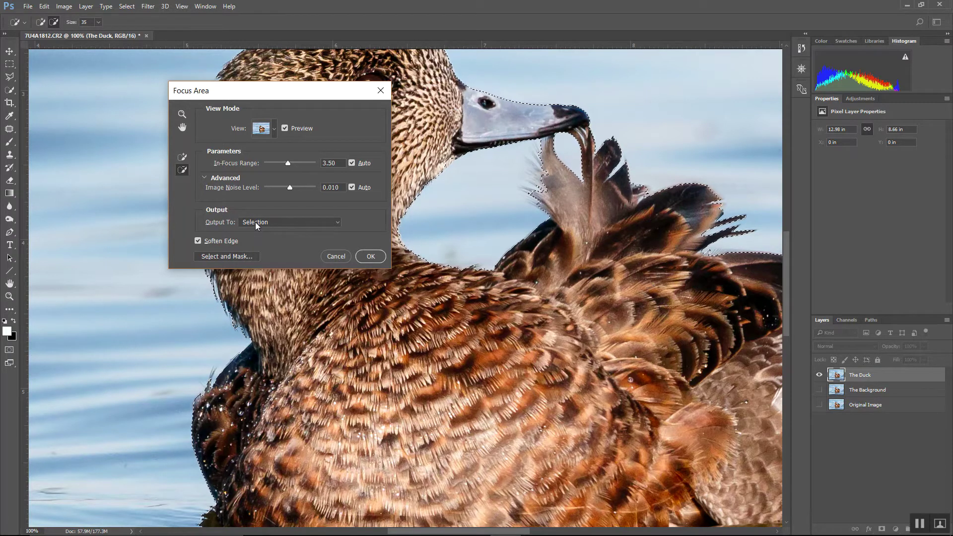
{"action": "left_click", "coordinate": [368, 259]}
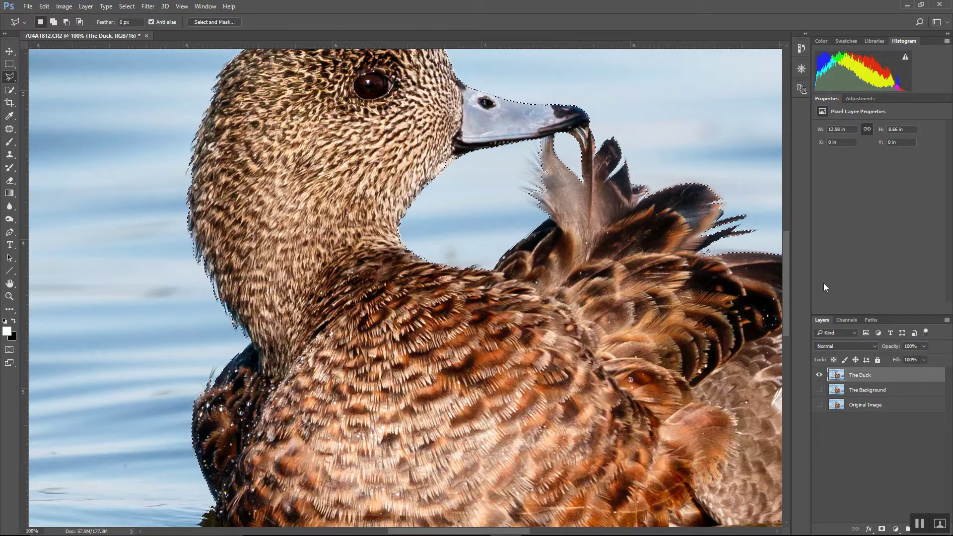
Save the current duck selection as a new channel named 'Duck'.
{"action": "mouse_move", "coordinate": [787, 284]}
{"action": "left_mouse_down"}
{"action": "mouse_move", "coordinate": [787, 382]}
{"action": "mouse_move", "coordinate": [784, 293]}
{"action": "left_mouse_up"}
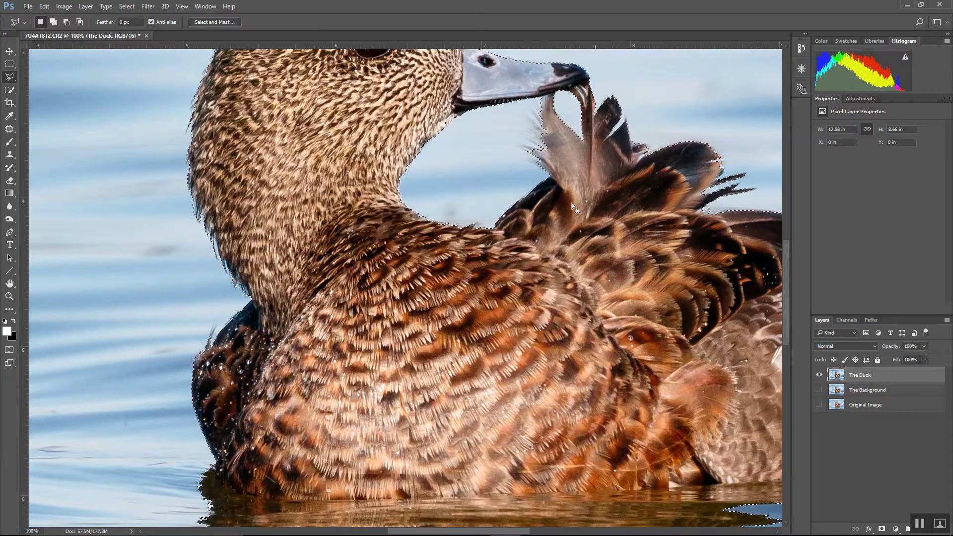
{"action": "left_click_drag", "start_coordinate": [785, 303], "coordinate": [785, 267]}
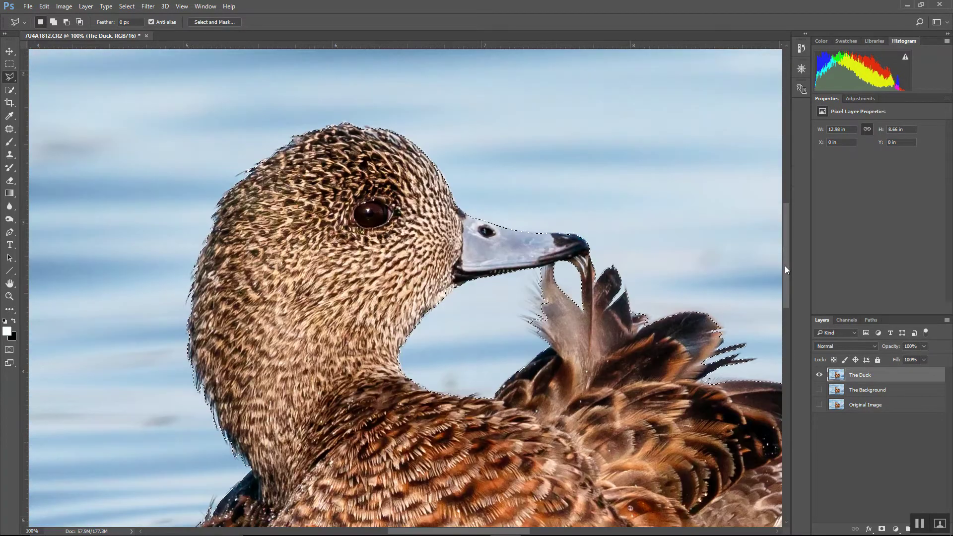
{"action": "left_click", "coordinate": [133, 7]}
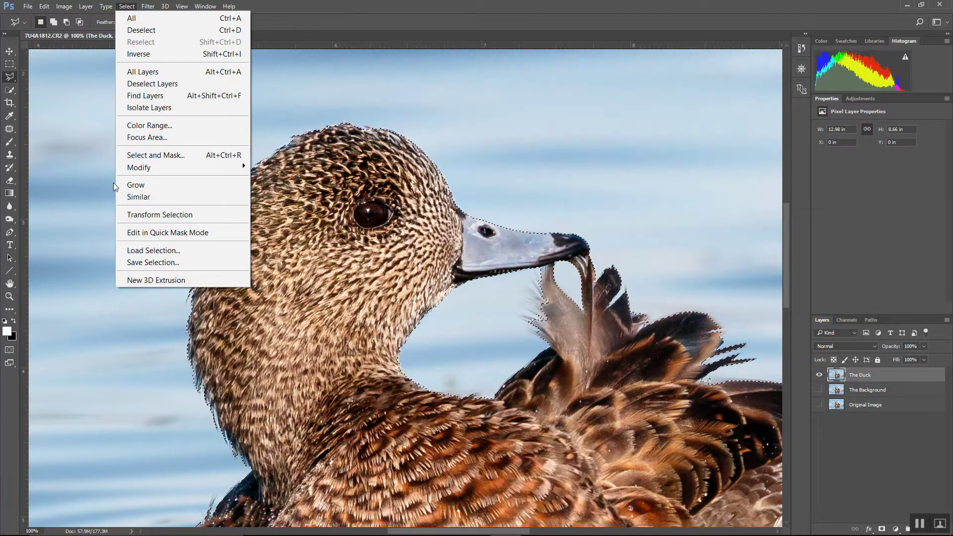
{"action": "left_click", "coordinate": [150, 262]}
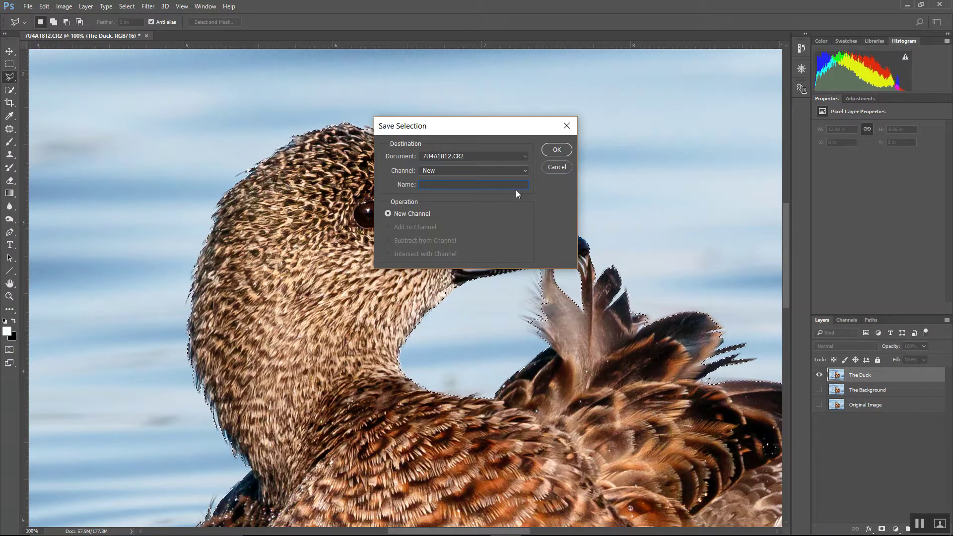
{"action": "type", "text": "Duck"}
{"action": "left_click", "coordinate": [565, 150]}
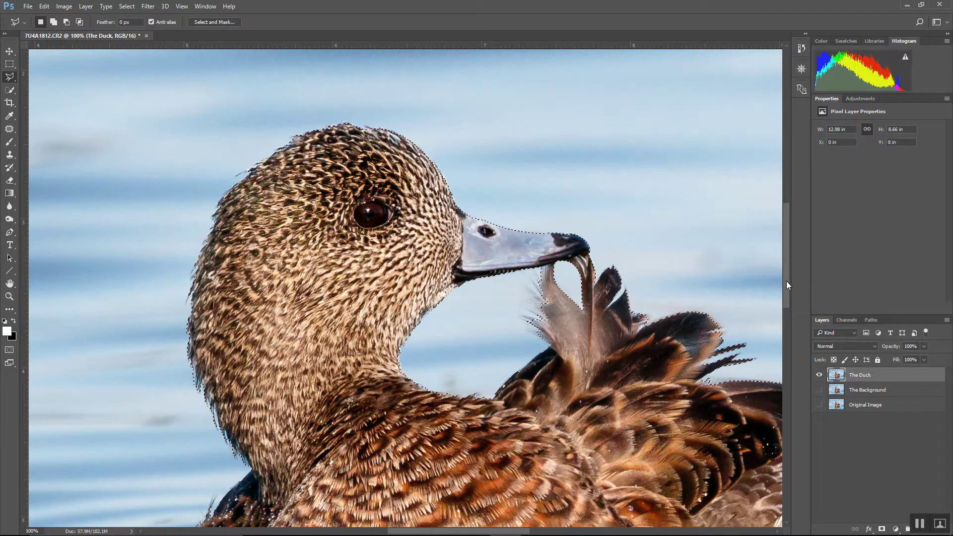
Add a layer mask to The Duck layer from the duck selection.
{"action": "left_click_drag", "start_coordinate": [785, 281], "coordinate": [785, 310]}
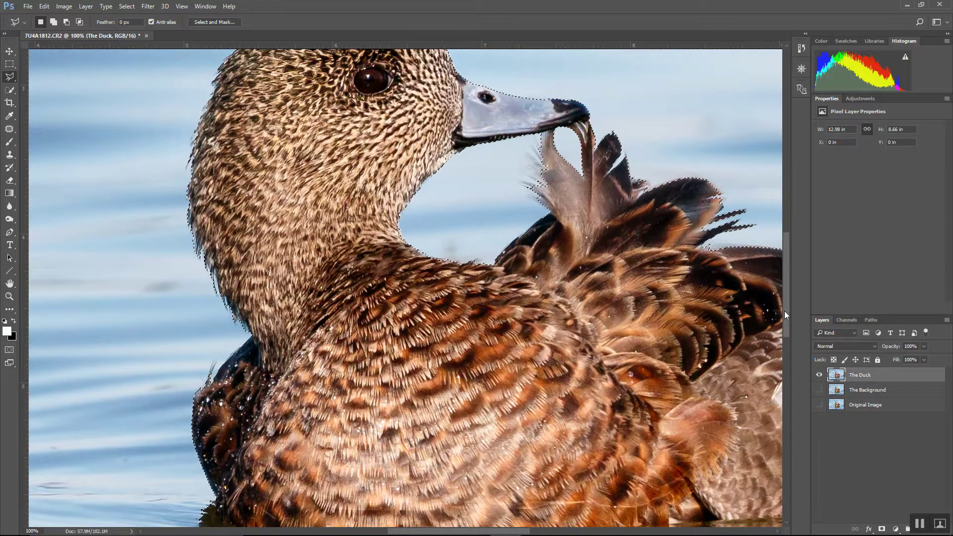
{"action": "left_click", "coordinate": [883, 530]}
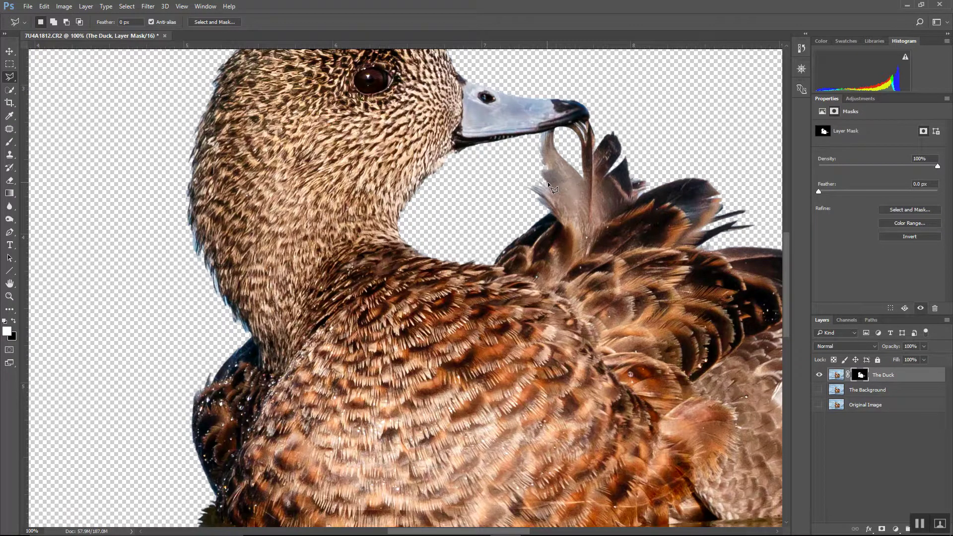
Open The Duck's mask in Select and Mask and raise the edge detection radius to 2 px.
{"action": "double_click", "coordinate": [862, 376]}
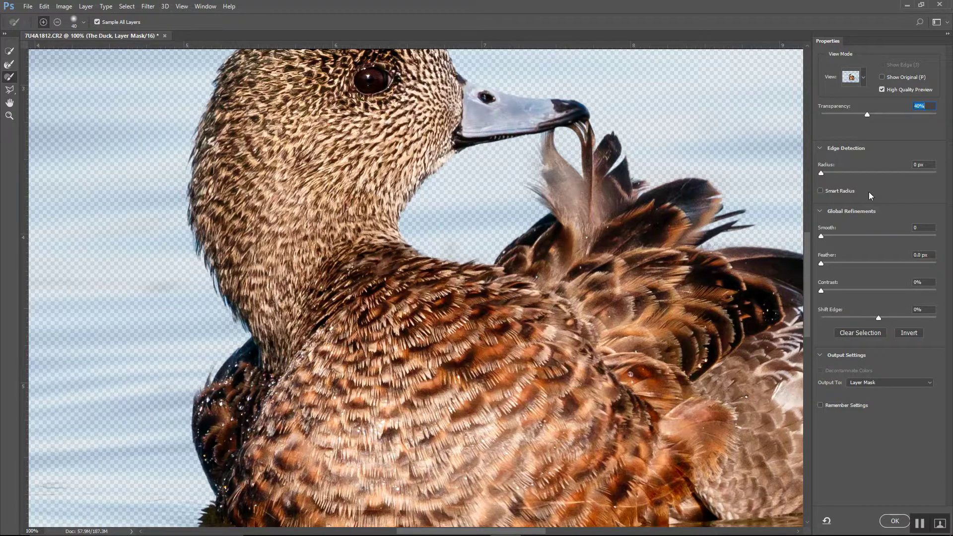
{"action": "left_click", "coordinate": [821, 174]}
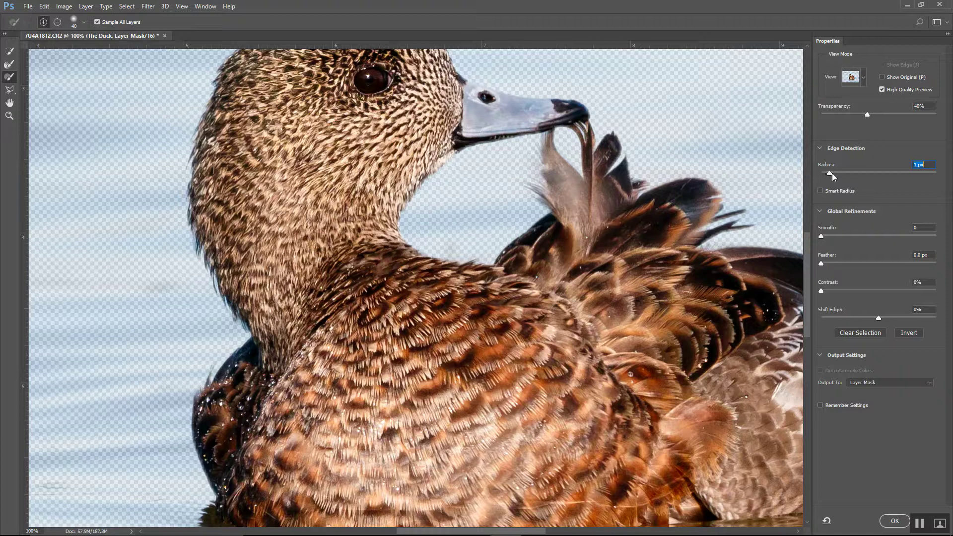
{"action": "left_click", "coordinate": [833, 173]}
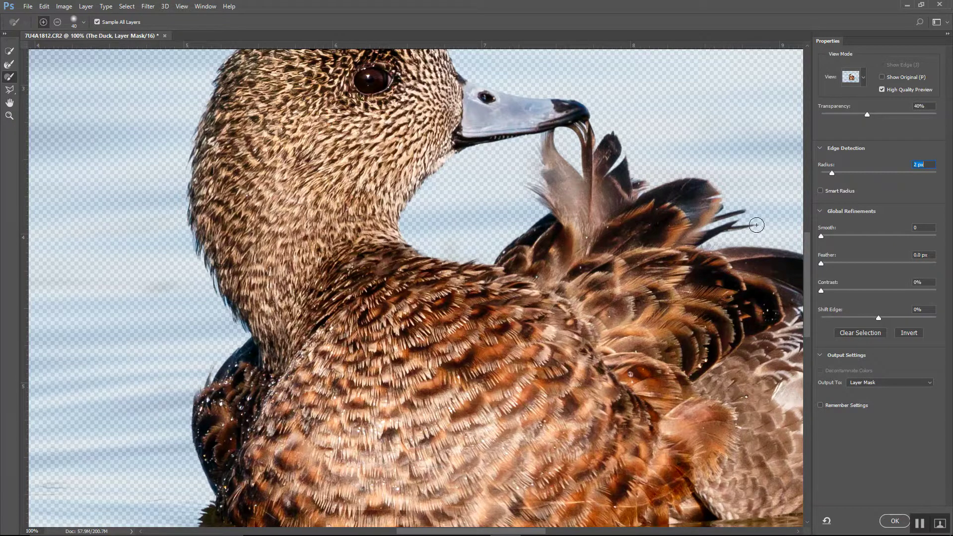
Brush over the feather wisps near the beak and set the edge Radius to 0 px.
{"action": "left_click", "coordinate": [9, 68]}
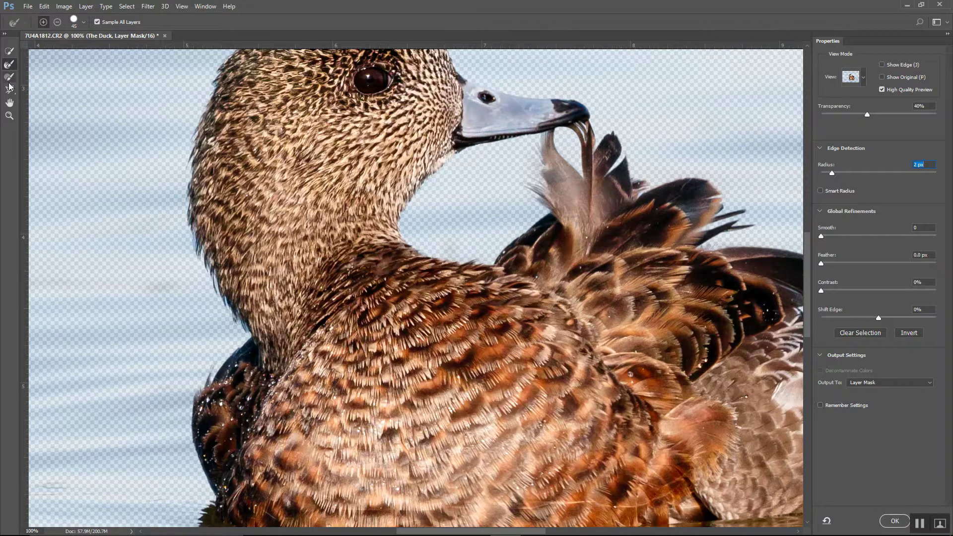
{"action": "left_click", "coordinate": [7, 79]}
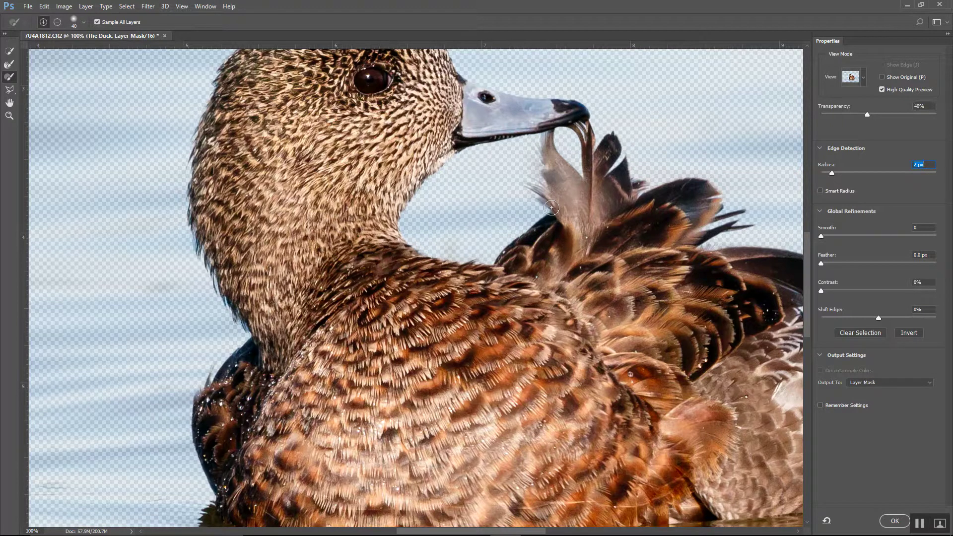
{"action": "mouse_move", "coordinate": [522, 181]}
{"action": "left_mouse_down"}
{"action": "mouse_move", "coordinate": [545, 182]}
{"action": "mouse_move", "coordinate": [531, 175]}
{"action": "mouse_move", "coordinate": [539, 141]}
{"action": "left_mouse_up"}
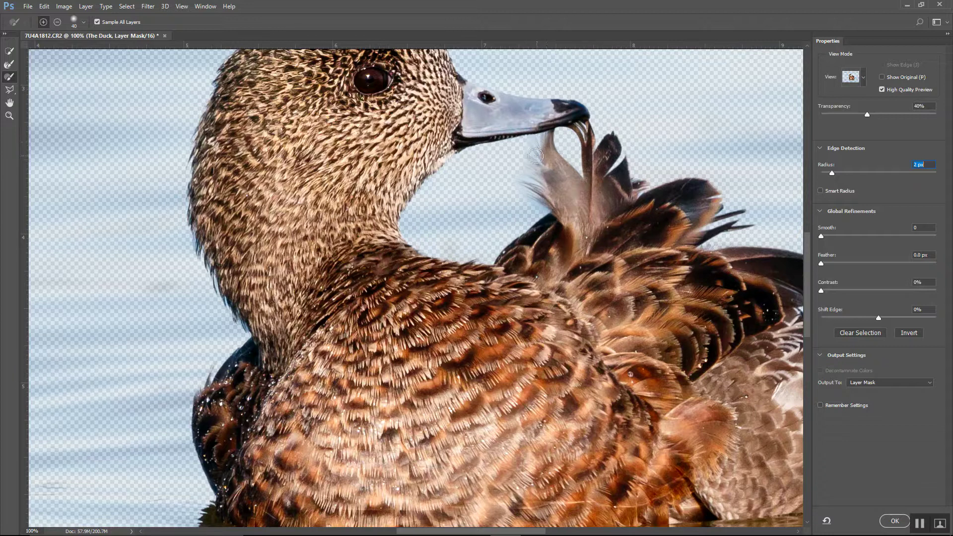
{"action": "mouse_move", "coordinate": [529, 190]}
{"action": "left_mouse_down"}
{"action": "mouse_move", "coordinate": [519, 184]}
{"action": "mouse_move", "coordinate": [543, 199]}
{"action": "left_mouse_up"}
{"action": "type", "text": "0"}
Apply the refined mask, show The Background layer, and fit the photo on screen.
{"action": "left_click", "coordinate": [896, 521]}
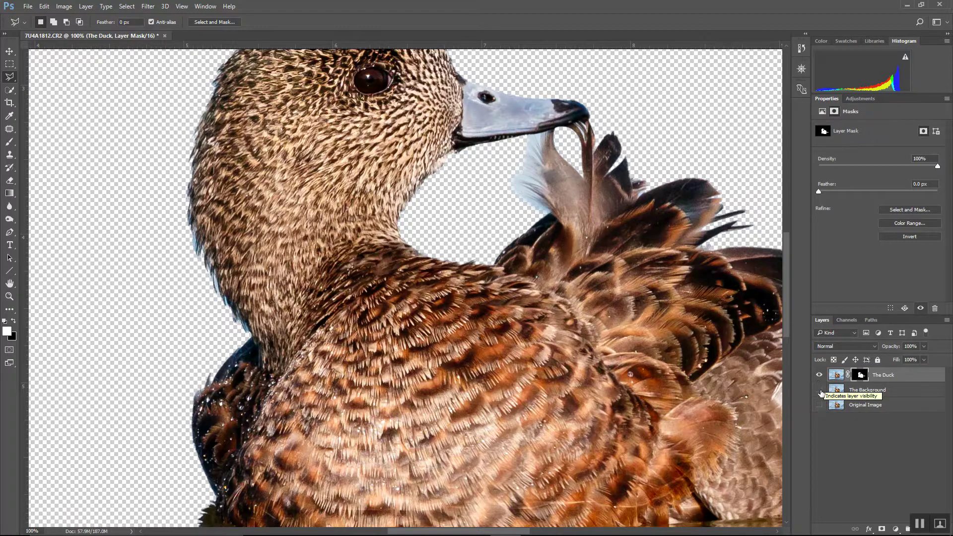
{"action": "left_click", "coordinate": [820, 391]}
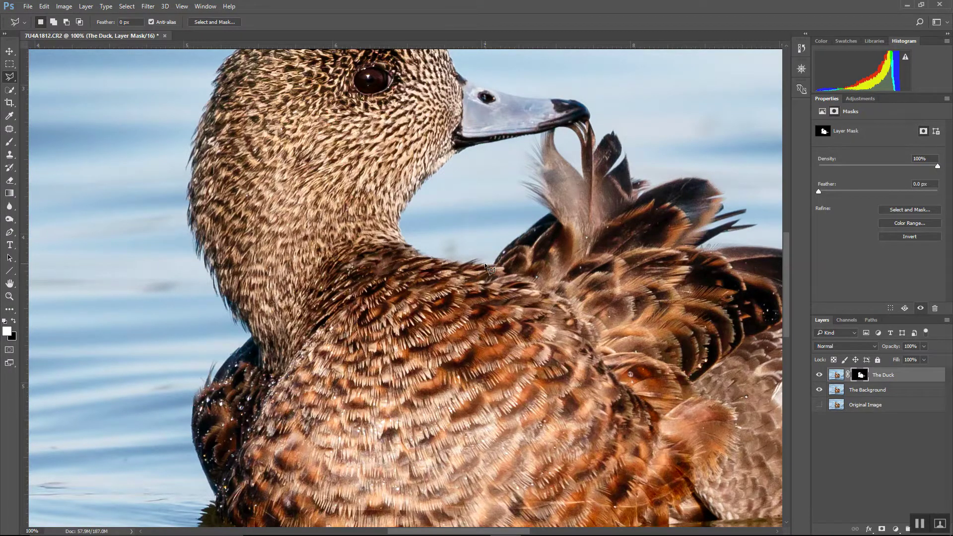
{"action": "key", "text": "ctrl+0"}
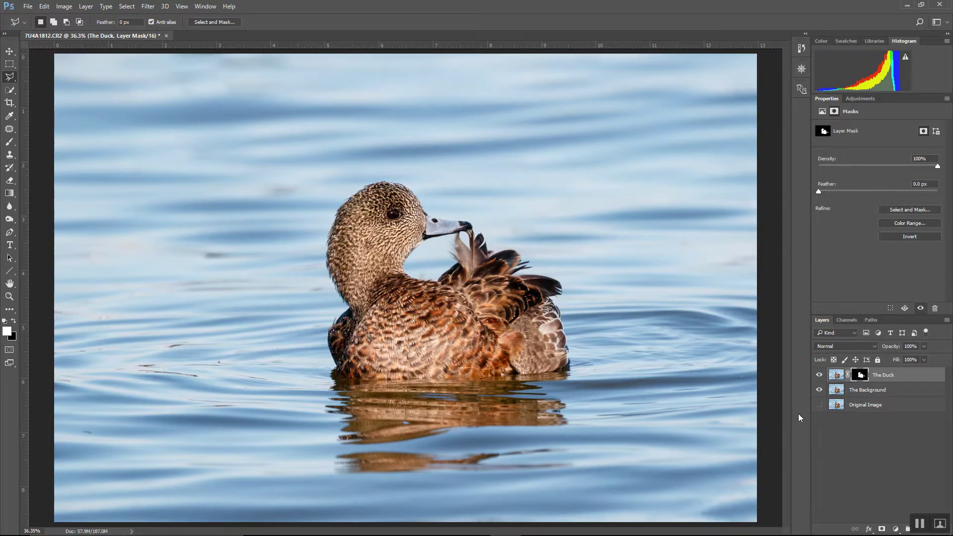
Hide The Duck layer and load the Duck channel as the active selection.
{"action": "left_click", "coordinate": [819, 375]}
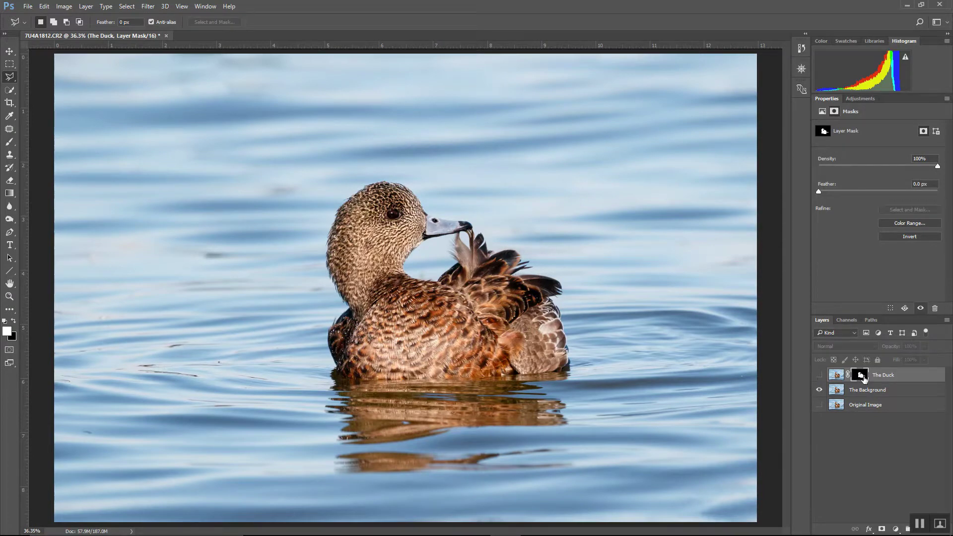
{"action": "left_click", "coordinate": [127, 7]}
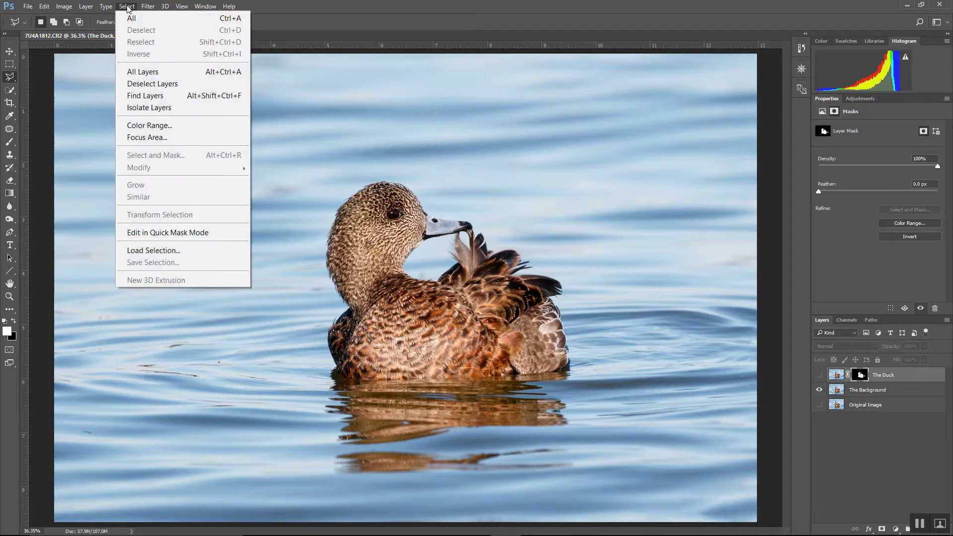
{"action": "left_click", "coordinate": [141, 250]}
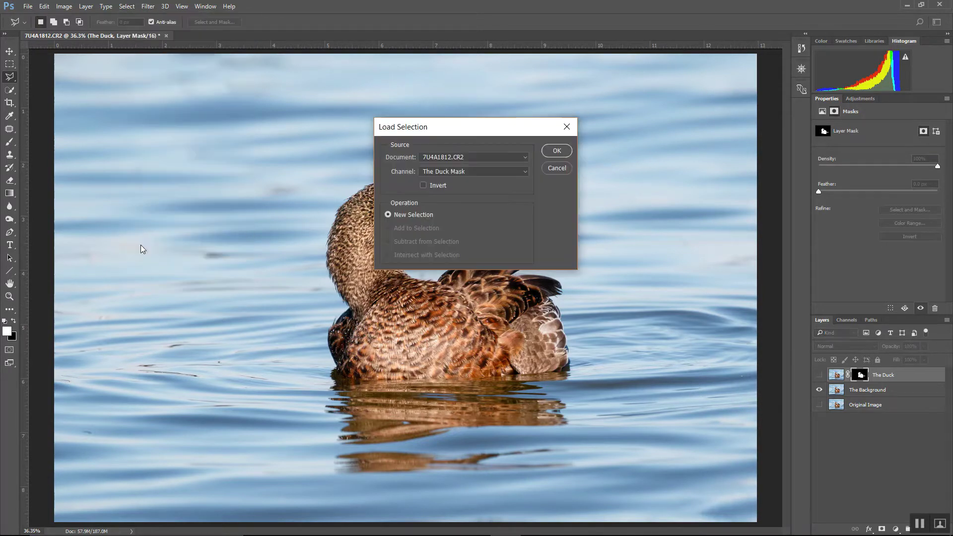
{"action": "left_click", "coordinate": [526, 173]}
{"action": "left_click", "coordinate": [526, 172]}
{"action": "left_click", "coordinate": [525, 172]}
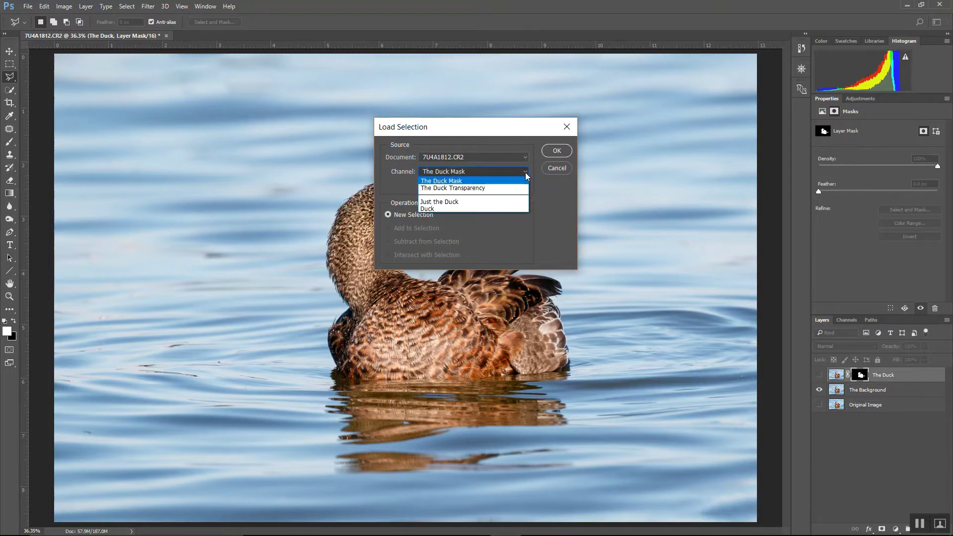
{"action": "left_click", "coordinate": [432, 210]}
{"action": "left_click", "coordinate": [565, 150]}
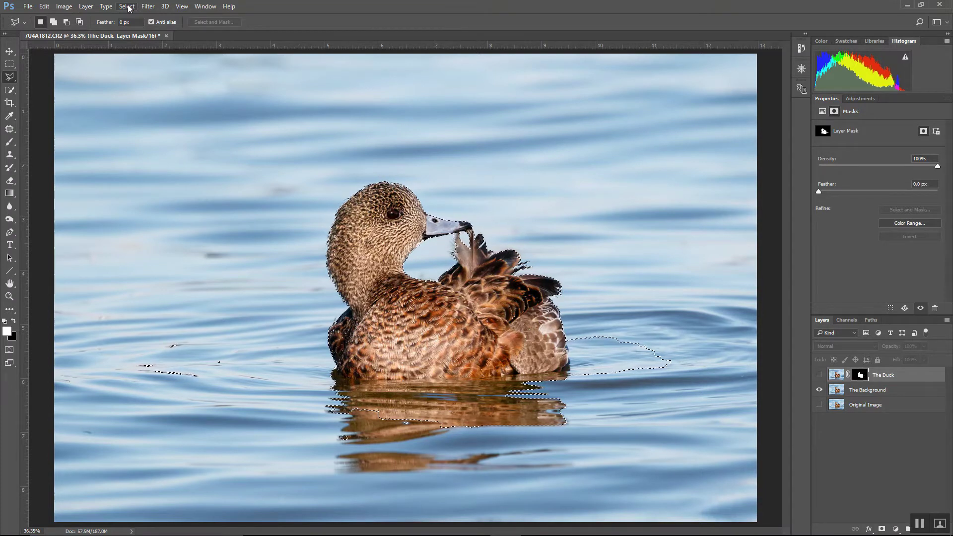
Expand the duck selection outward by 20 pixels.
{"action": "left_click", "coordinate": [127, 6]}
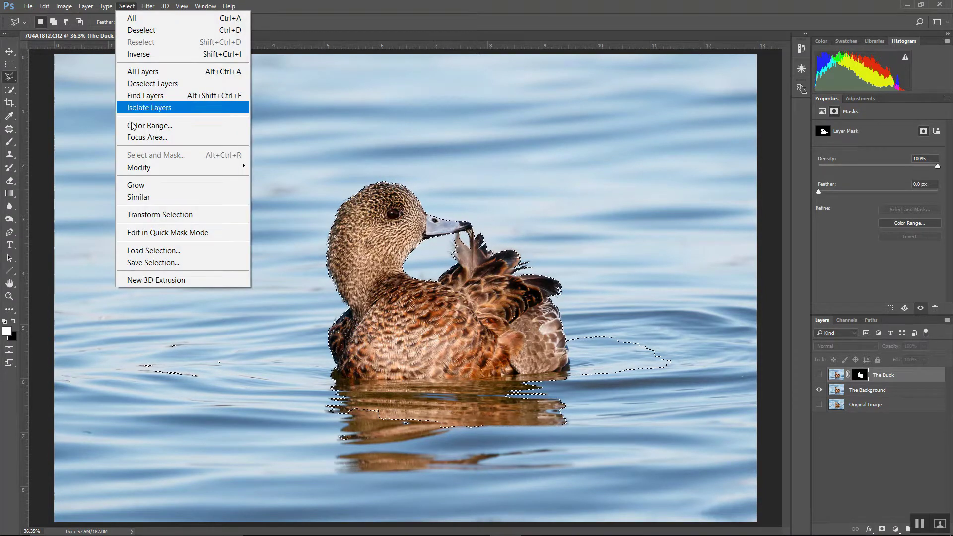
{"action": "mouse_move", "coordinate": [144, 170]}
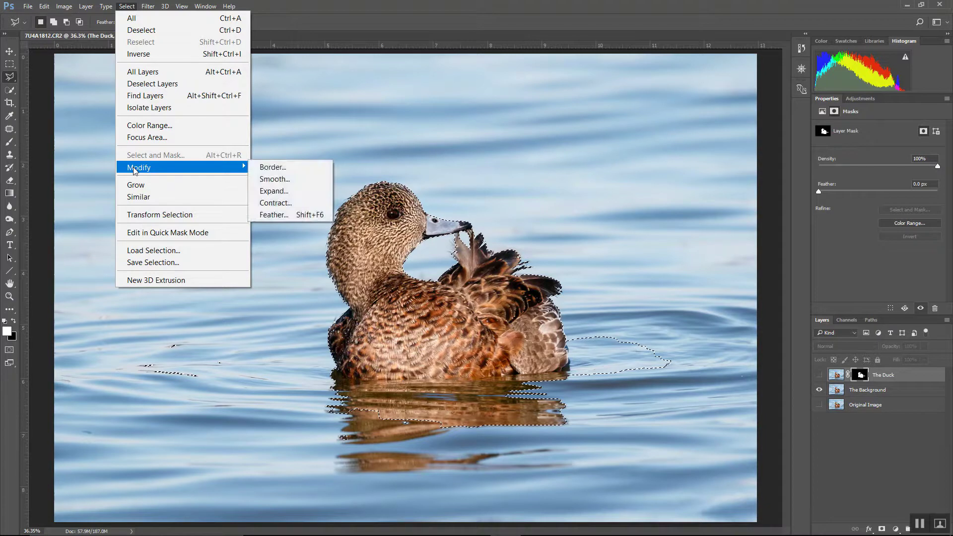
{"action": "left_click", "coordinate": [278, 191]}
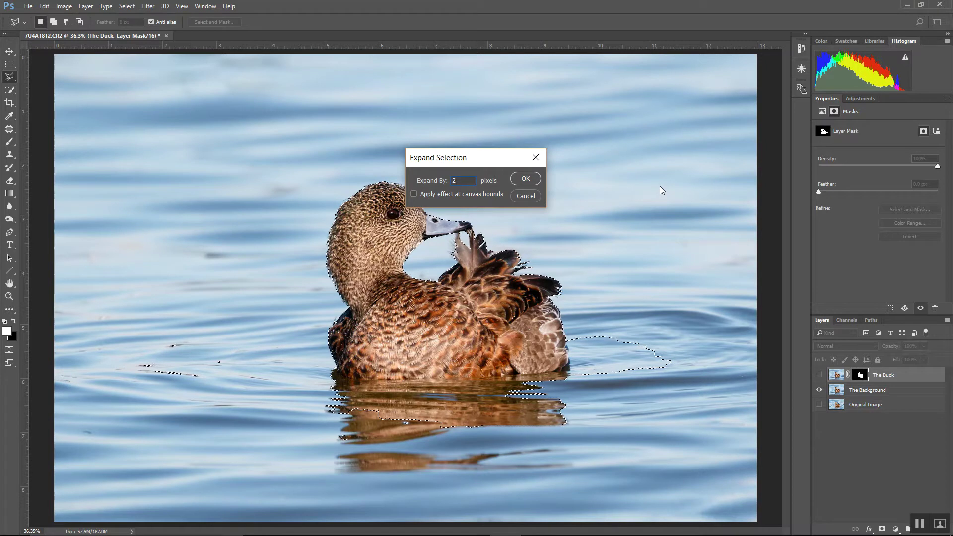
{"action": "type", "text": "20"}
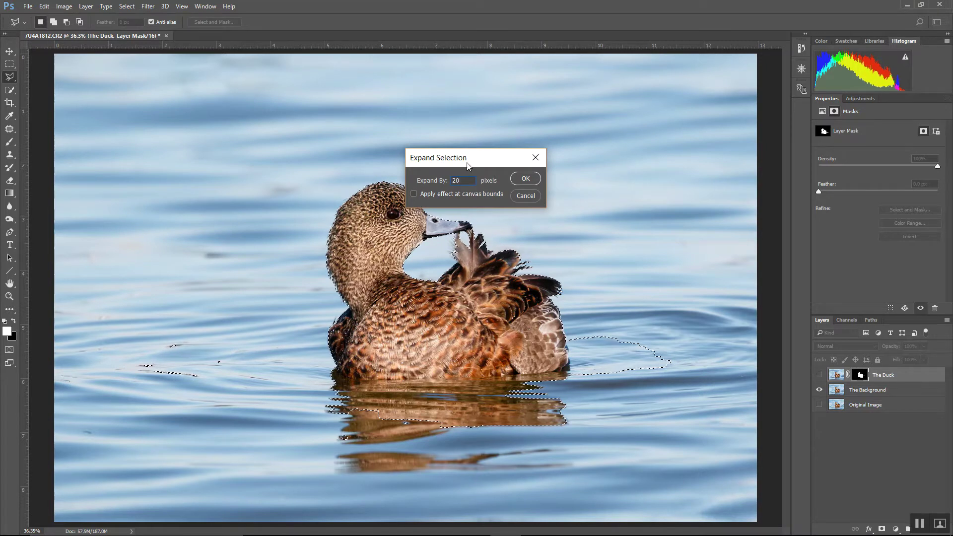
{"action": "left_click", "coordinate": [523, 179]}
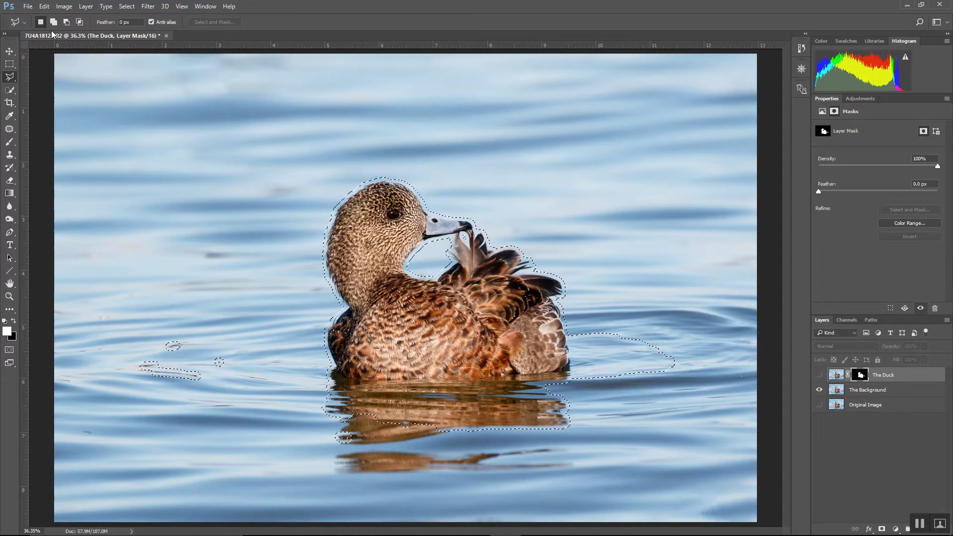
Fill the selected duck area on The Background layer with the surrounding water.
{"action": "left_click", "coordinate": [44, 7]}
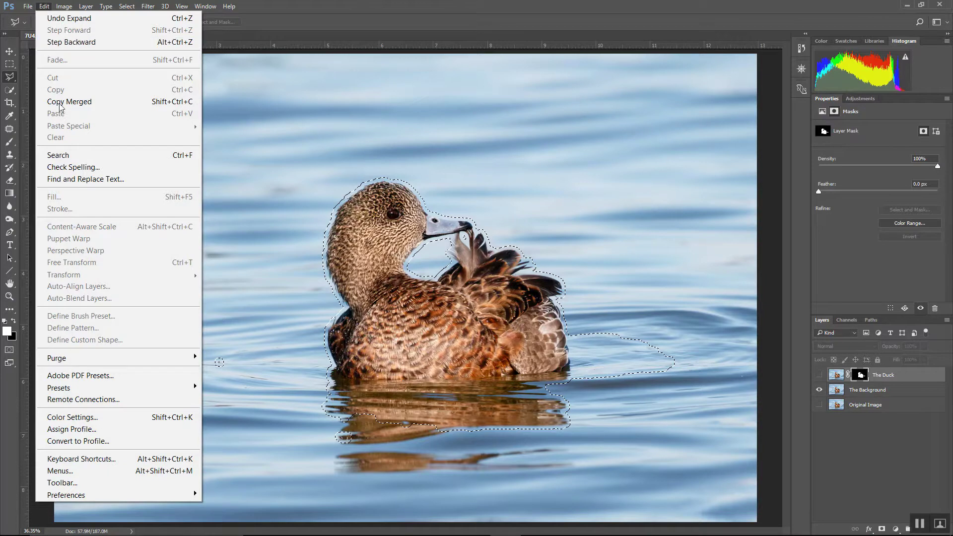
{"action": "left_click", "coordinate": [381, 18]}
{"action": "left_click", "coordinate": [890, 391]}
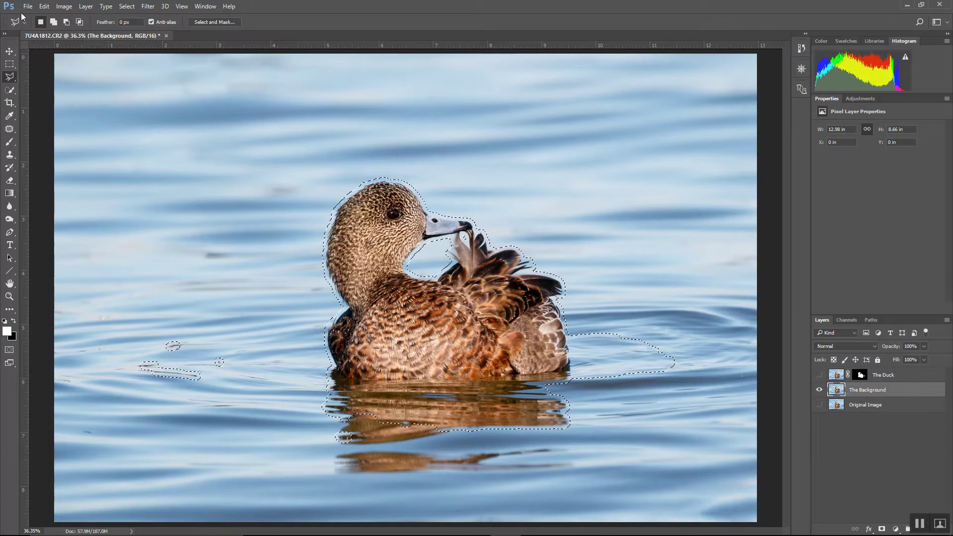
{"action": "left_click", "coordinate": [44, 7]}
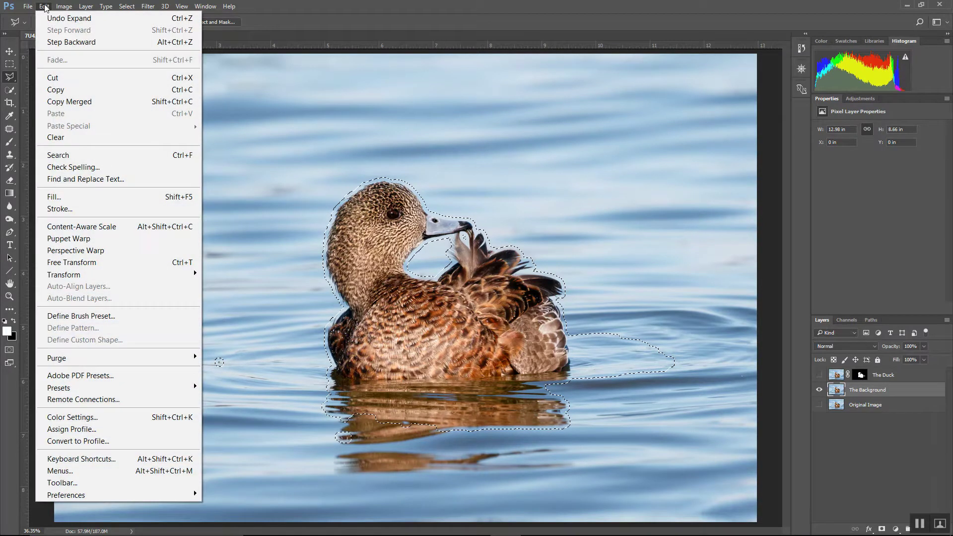
{"action": "left_click", "coordinate": [52, 197]}
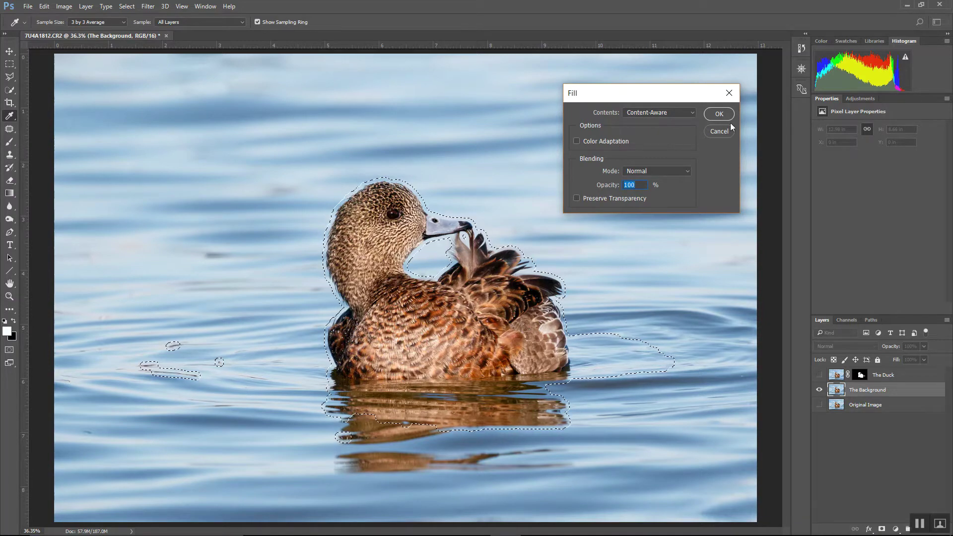
{"action": "left_click", "coordinate": [719, 115]}
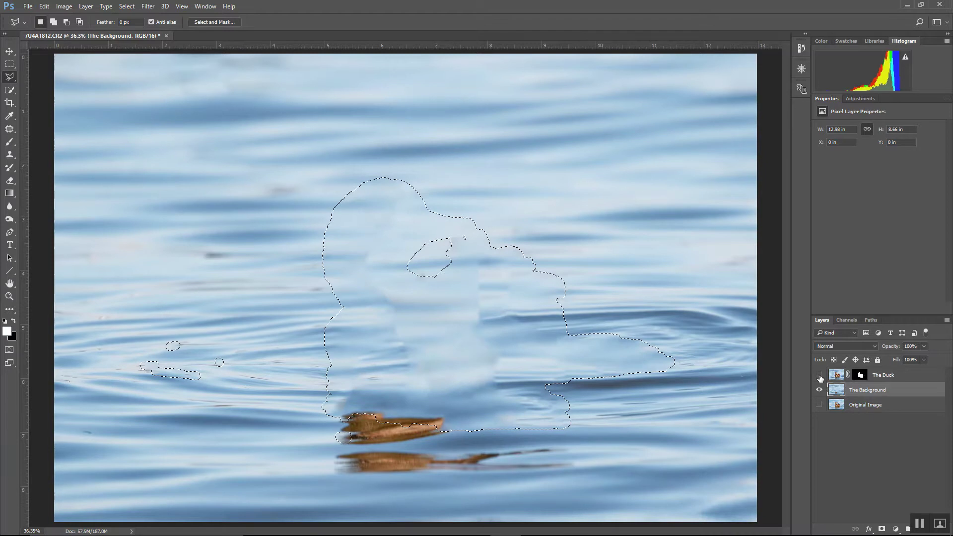
Deselect, then toggle The Duck layer on and off to inspect the retouched water.
{"action": "left_click", "coordinate": [127, 6]}
{"action": "left_click", "coordinate": [141, 30]}
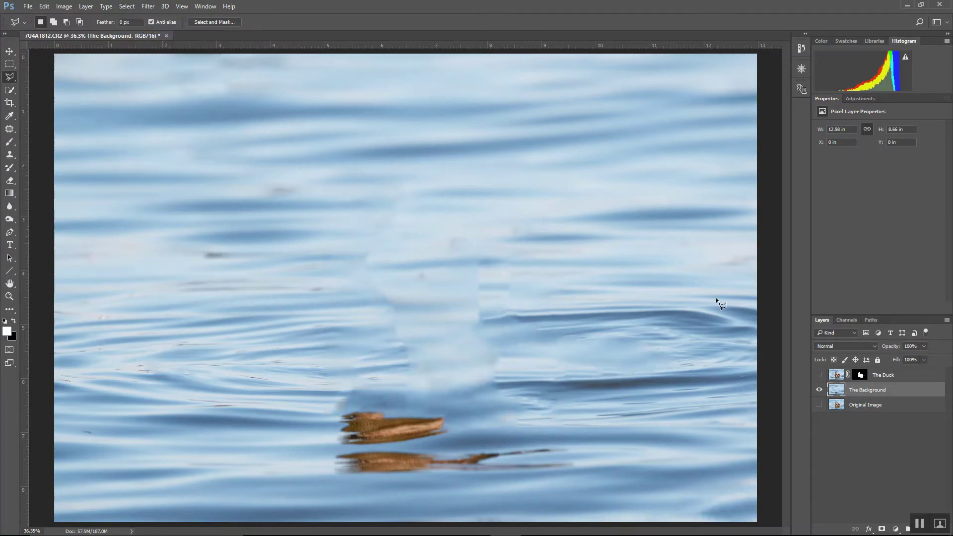
{"action": "left_click", "coordinate": [820, 376]}
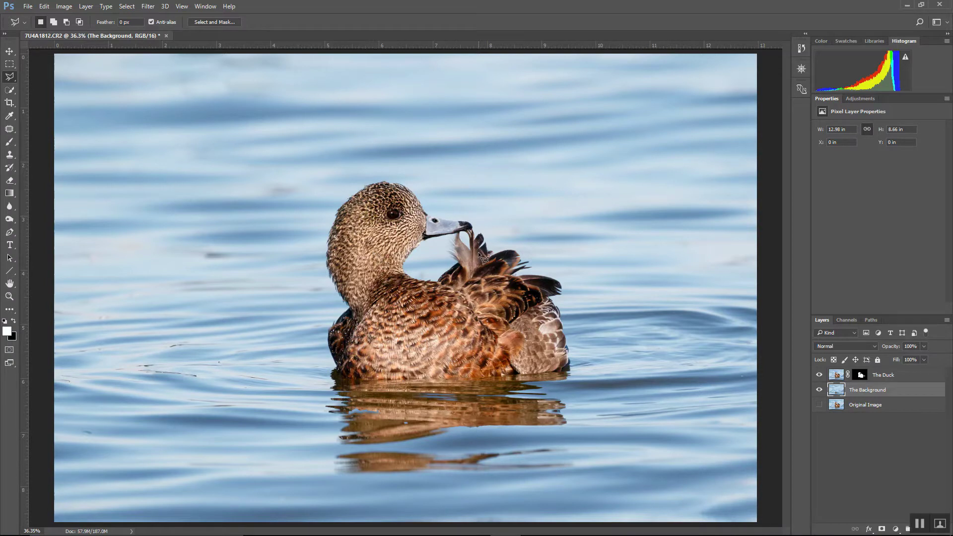
{"action": "left_click", "coordinate": [819, 375]}
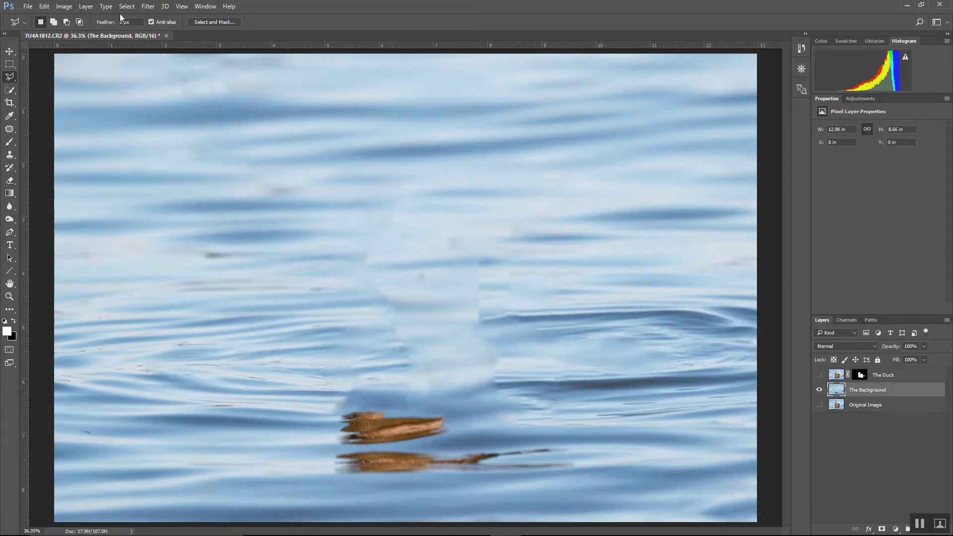
Convert The Background layer for smart filters and make The Duck layer visible again.
{"action": "left_click", "coordinate": [149, 6]}
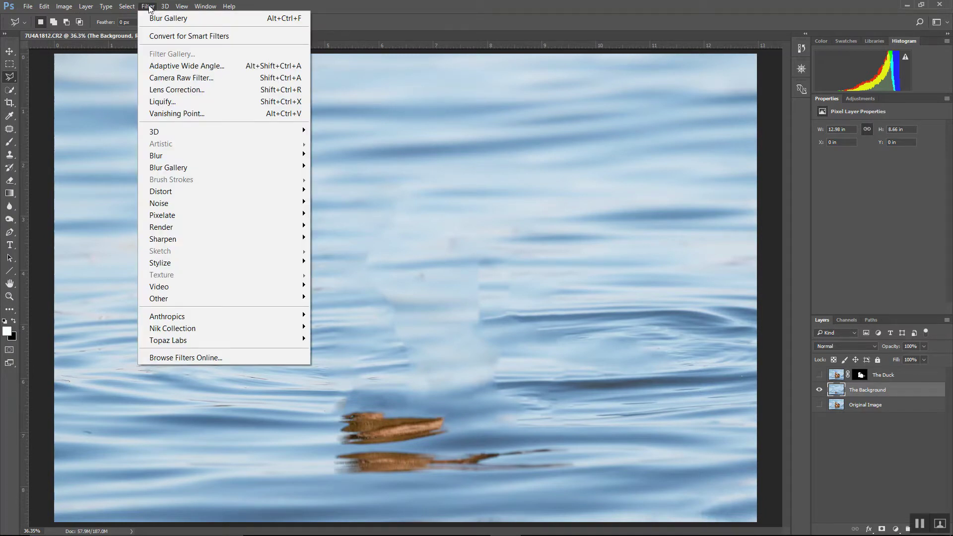
{"action": "left_click", "coordinate": [167, 40]}
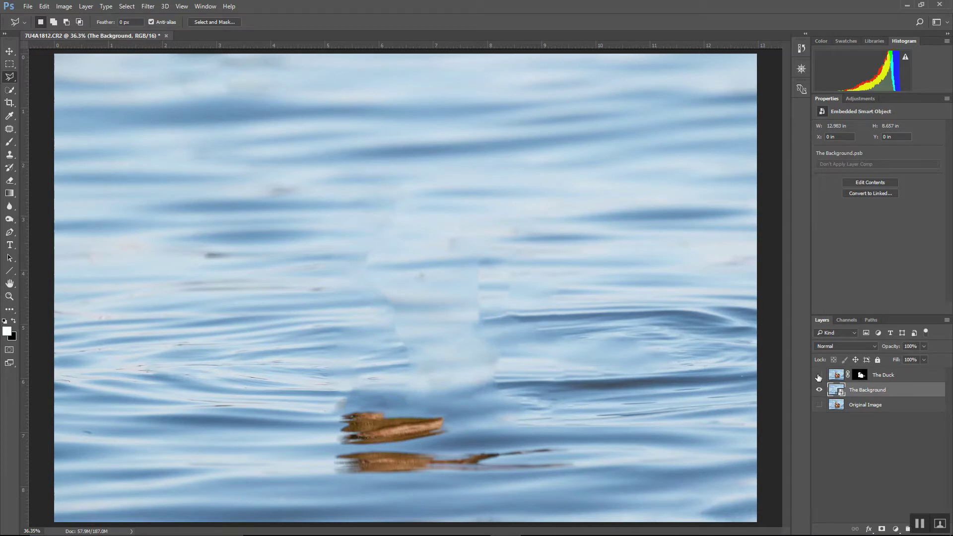
{"action": "left_click", "coordinate": [820, 376]}
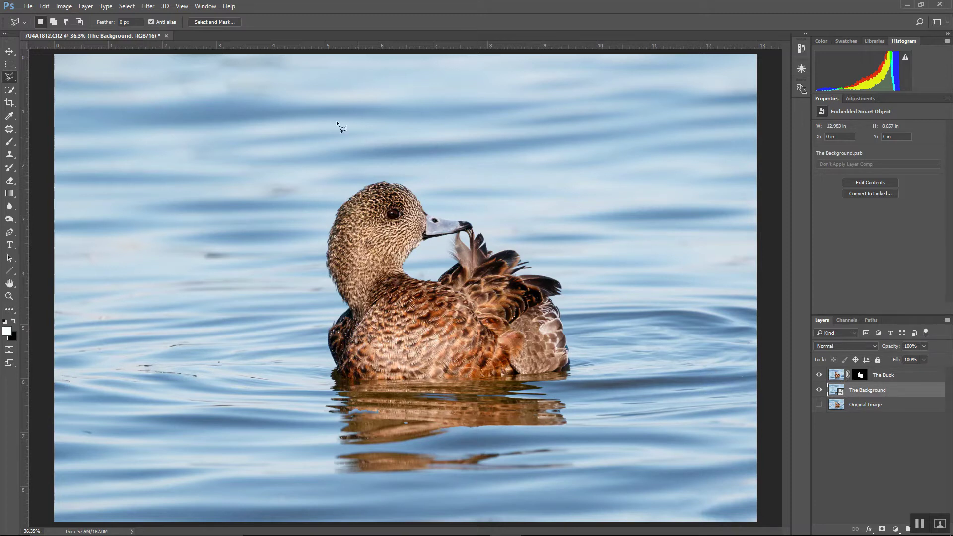
Start a Blur Gallery Tilt-Shift blur on The Background layer.
{"action": "left_click", "coordinate": [148, 7]}
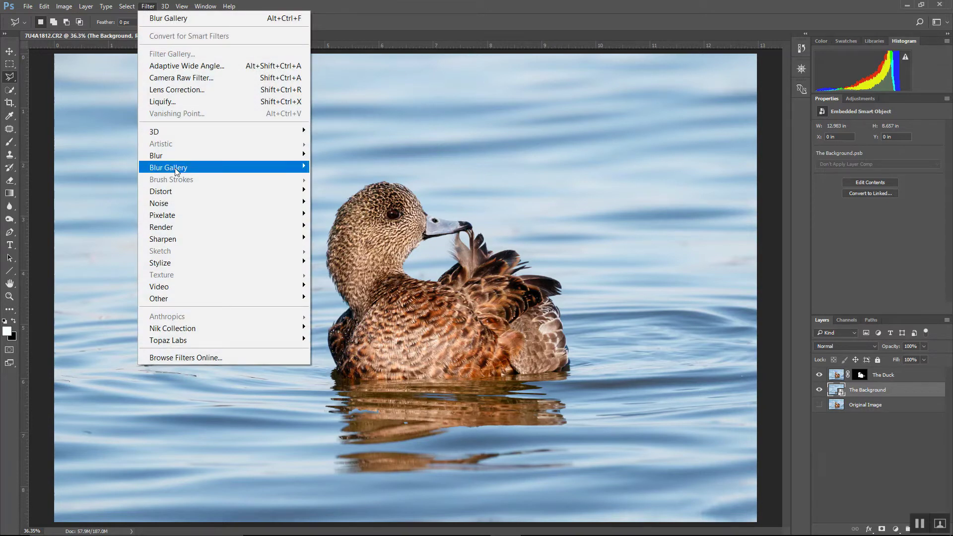
{"action": "mouse_move", "coordinate": [176, 172]}
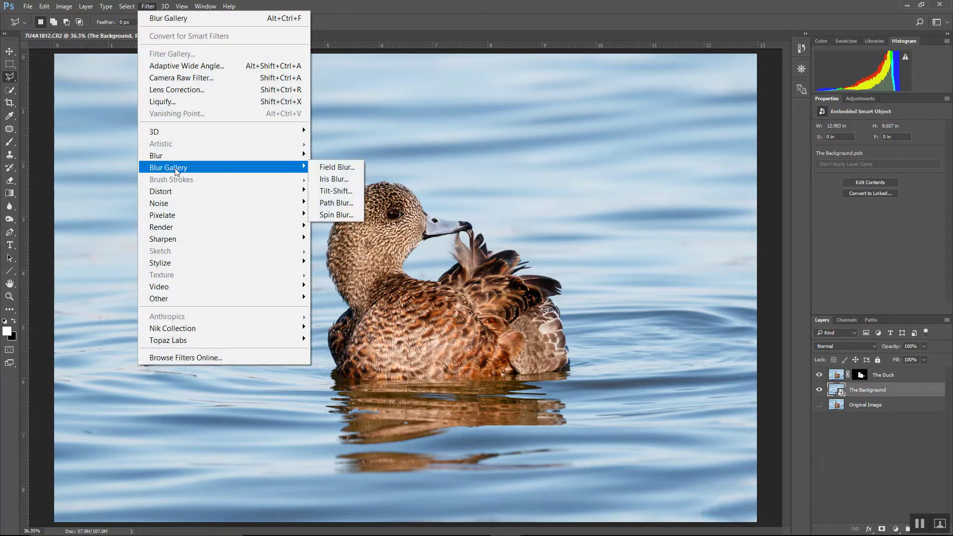
{"action": "left_click", "coordinate": [329, 192]}
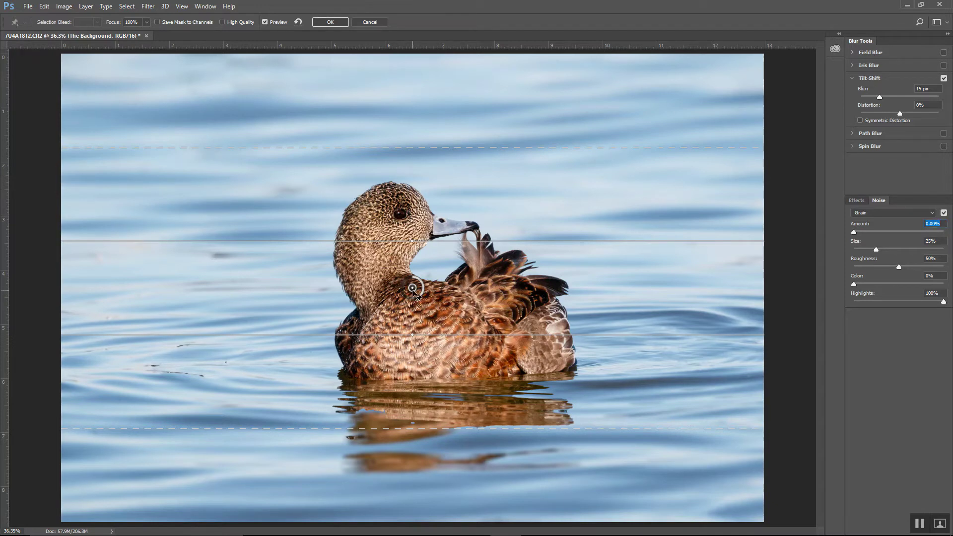
Move the tilt-shift focus pin to the duck's waterline and set the blur to 88 px.
{"action": "left_click_drag", "start_coordinate": [413, 290], "coordinate": [422, 385]}
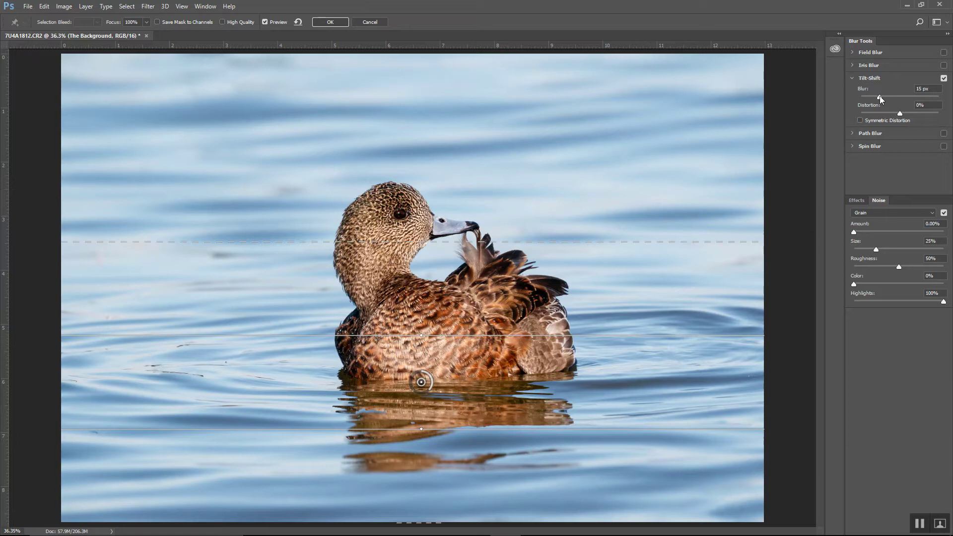
{"action": "left_click_drag", "start_coordinate": [880, 97], "coordinate": [939, 103]}
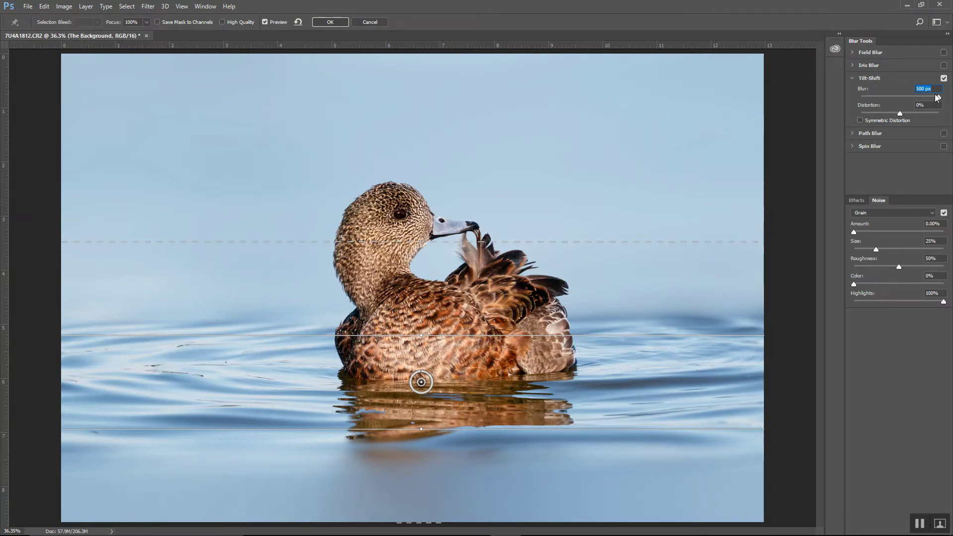
{"action": "left_click_drag", "start_coordinate": [938, 97], "coordinate": [905, 96]}
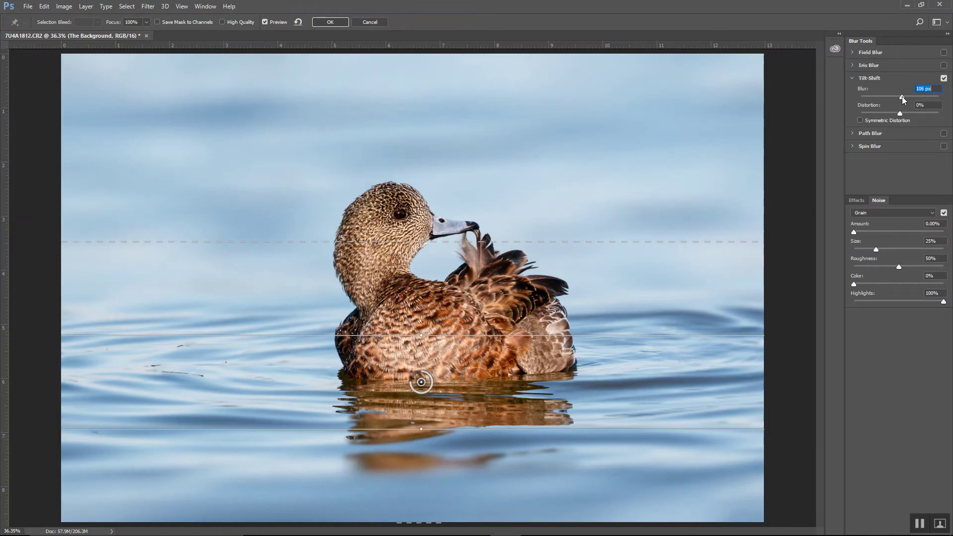
{"action": "left_click_drag", "start_coordinate": [902, 96], "coordinate": [900, 97]}
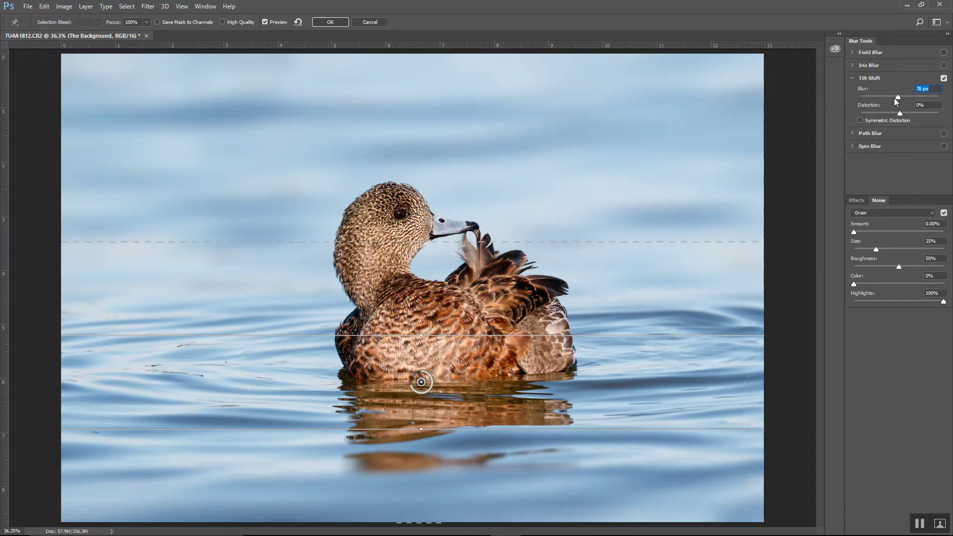
{"action": "left_click_drag", "start_coordinate": [899, 96], "coordinate": [900, 96]}
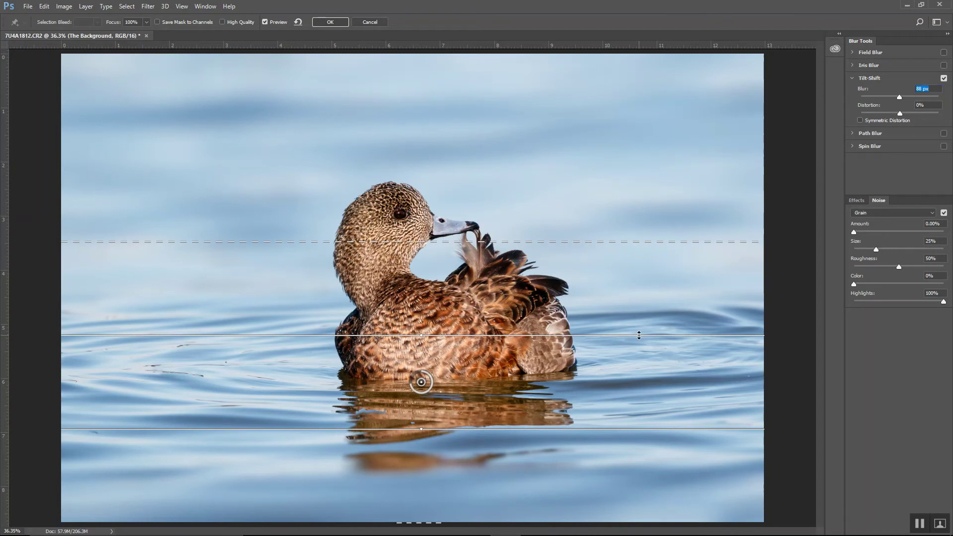
Raise the solid tilt-shift focus line onto the duck's back.
{"action": "left_click_drag", "start_coordinate": [639, 335], "coordinate": [630, 317]}
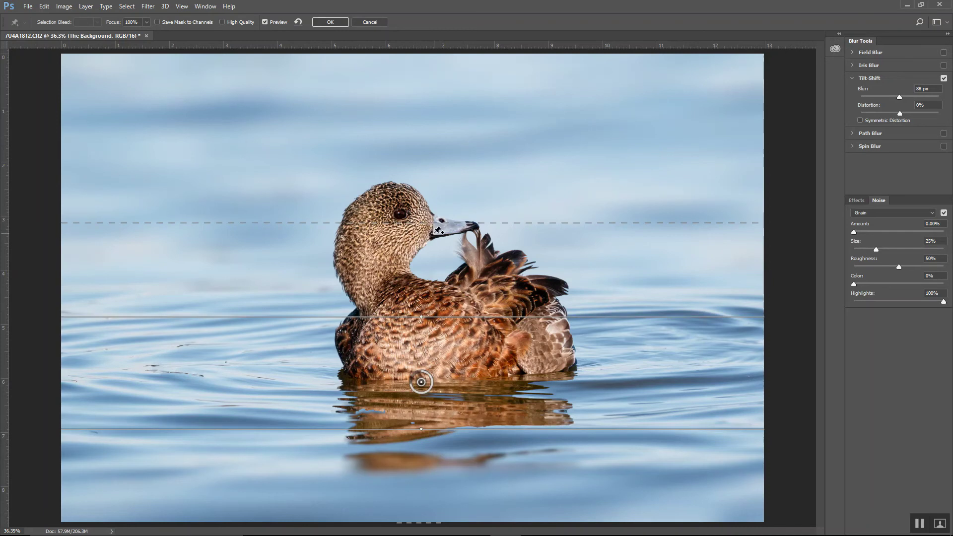
Zoom in to 300% on the duck's head and add grain at 24.31% amount.
{"action": "key", "text": "ctrl+plus"}
{"action": "key", "text": "ctrl+plus"}
{"action": "key", "text": "ctrl+plus"}
{"action": "key", "text": "ctrl+plus"}
{"action": "key", "text": "ctrl+plus"}
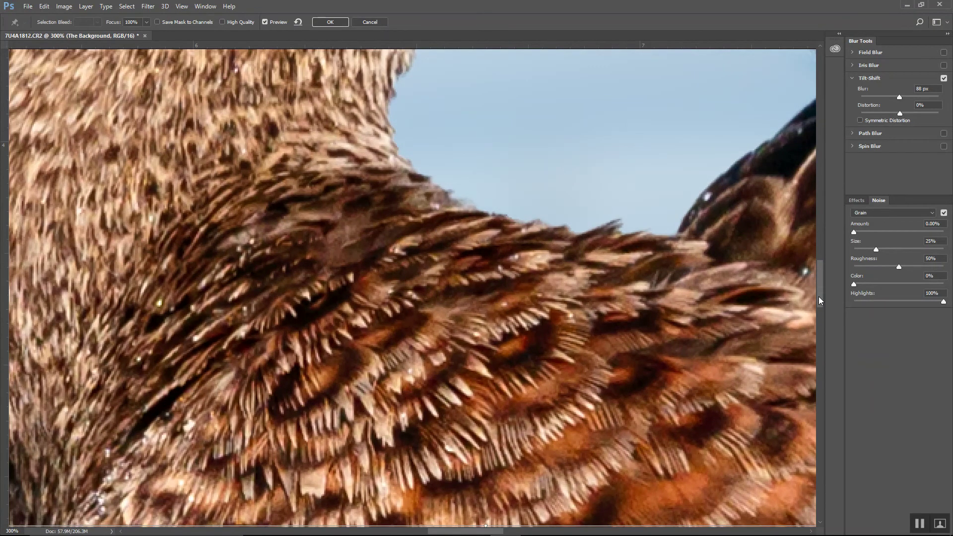
{"action": "left_click_drag", "start_coordinate": [818, 296], "coordinate": [870, 235]}
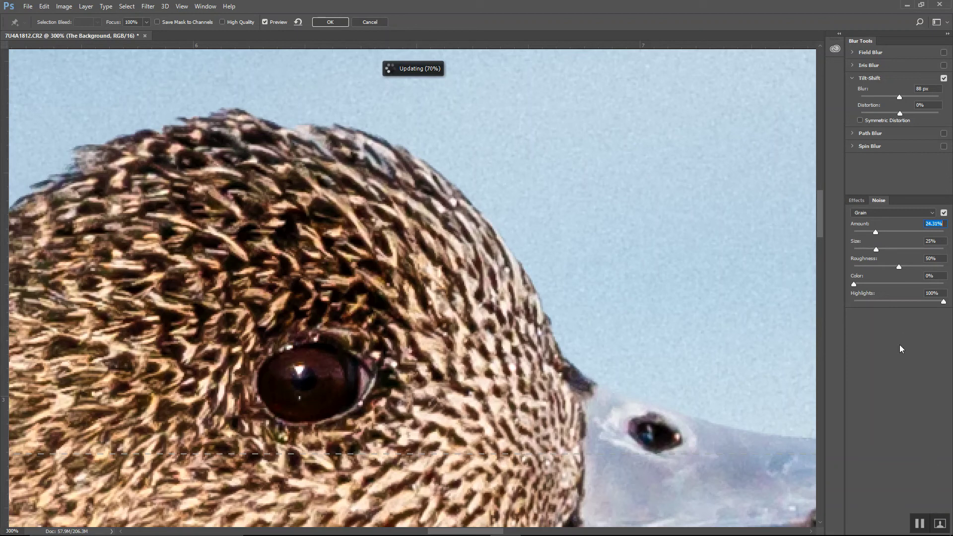
Commit the blur and grain, fit the photo, show Original Image, and toggle The Background to compare.
{"action": "left_click", "coordinate": [325, 22]}
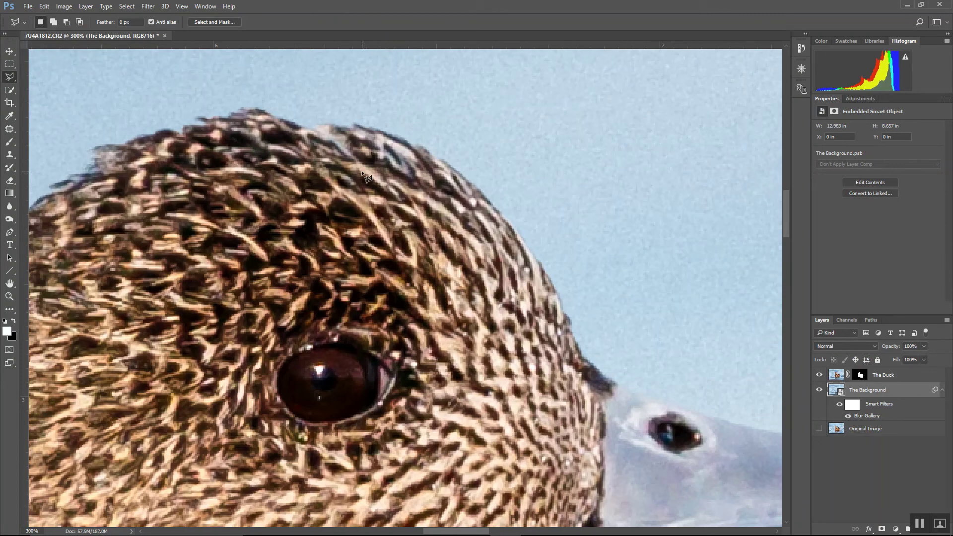
{"action": "key", "text": "ctrl+0"}
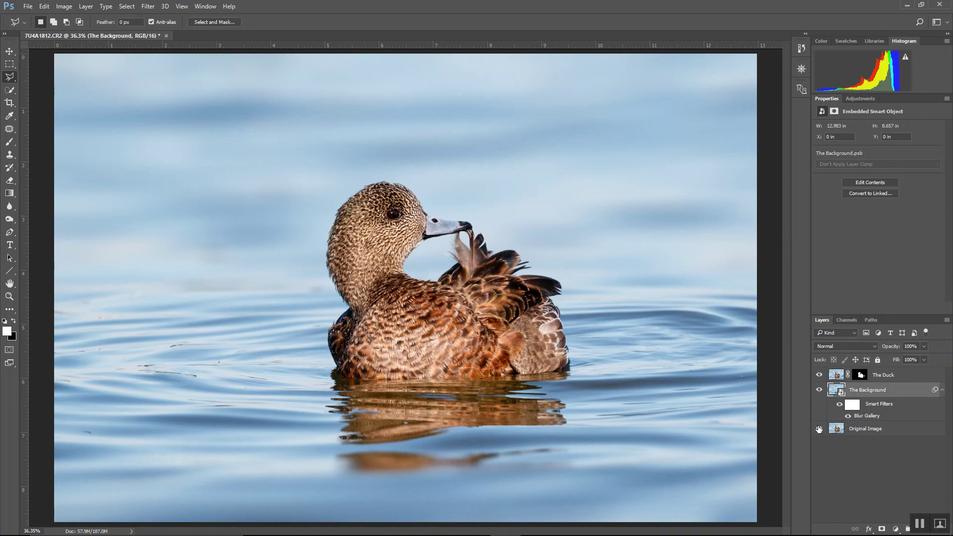
{"action": "left_click", "coordinate": [819, 429]}
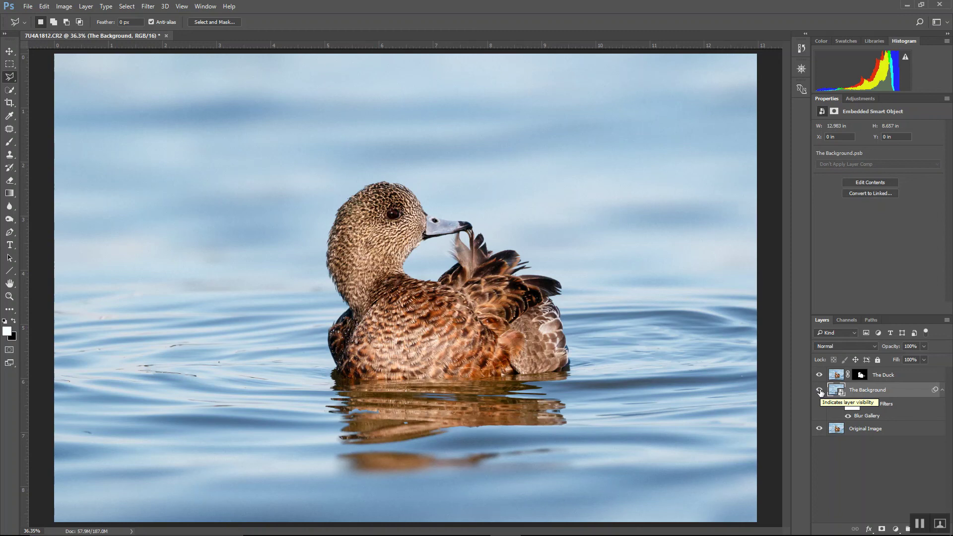
{"action": "left_click", "coordinate": [820, 390]}
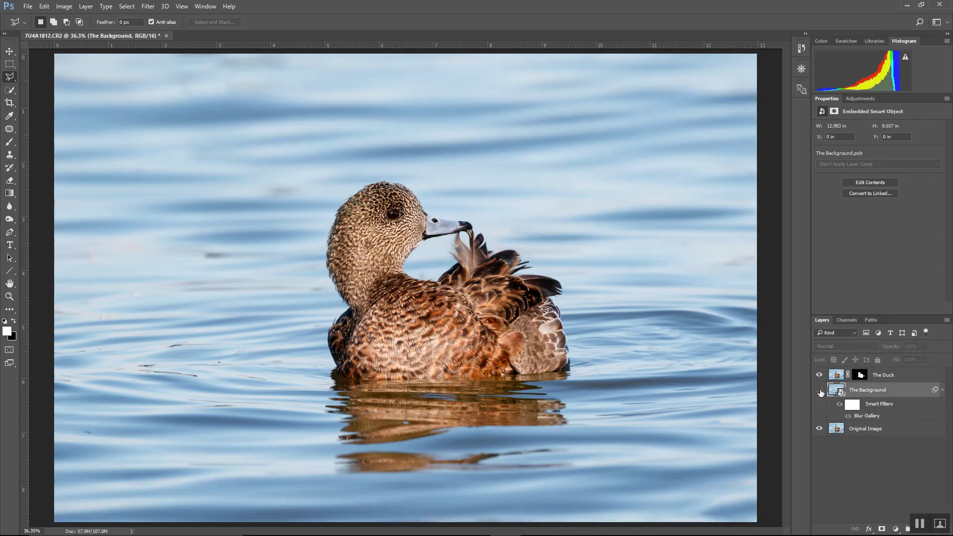
{"action": "left_click", "coordinate": [820, 391]}
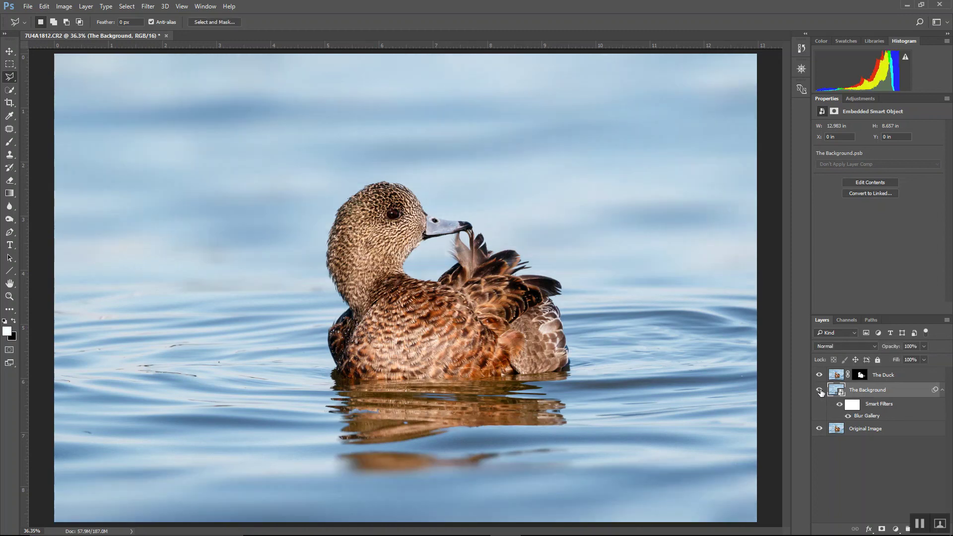